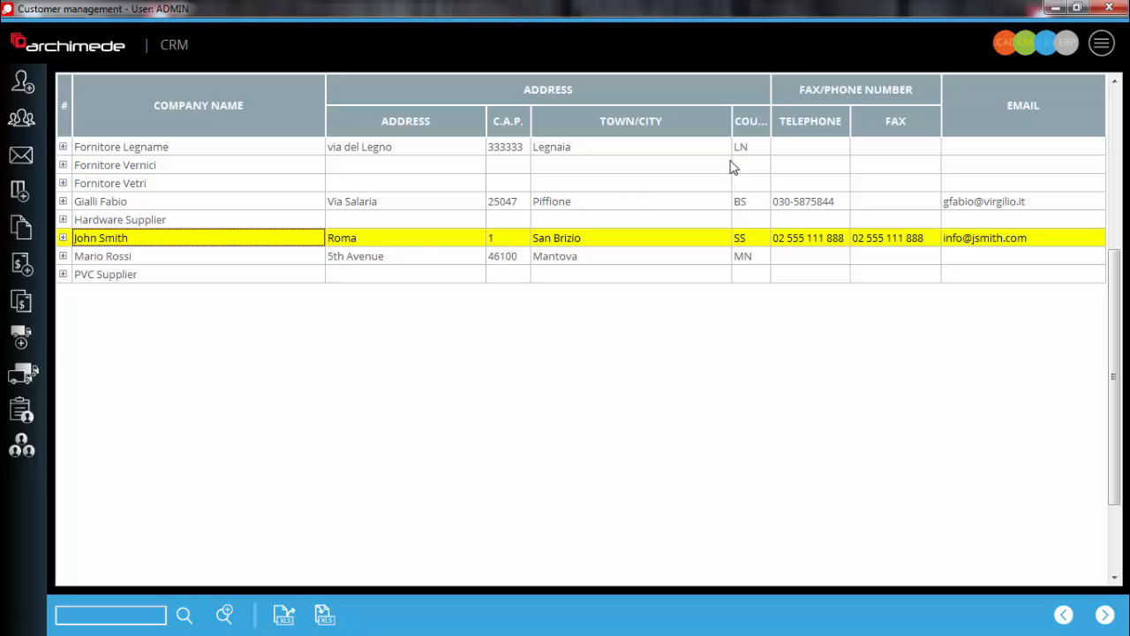
# Step: Open the price list and register tables for offers, examine the customer profiles, and close them
pyautogui.click(1113, 44)
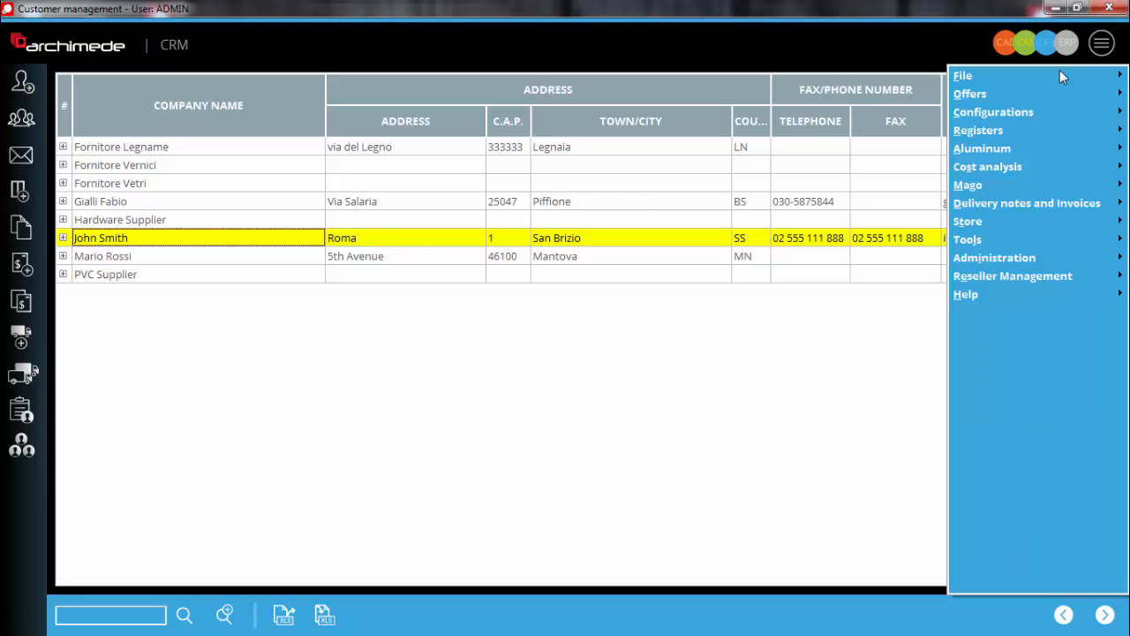
pyautogui.moveTo(1014, 90)
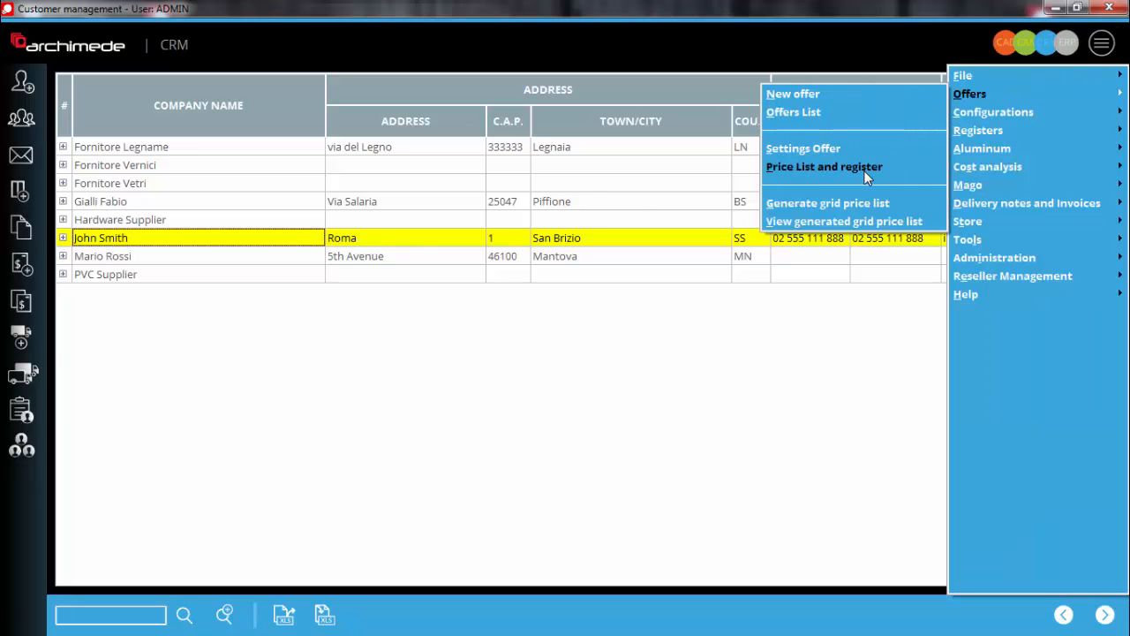
pyautogui.click(824, 167)
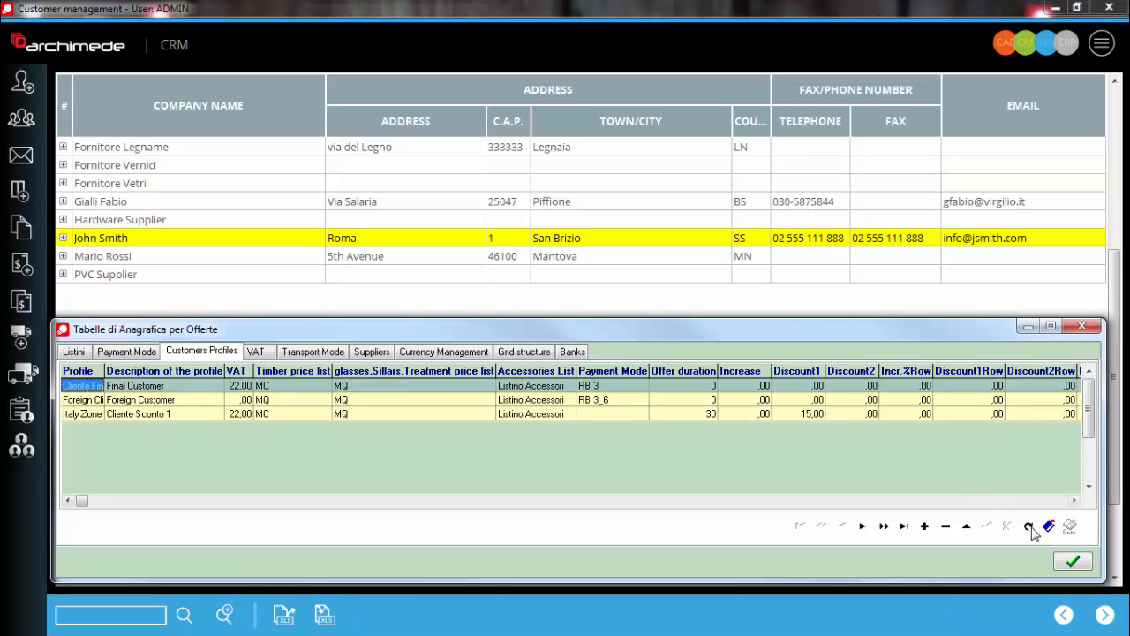
pyautogui.click(1071, 563)
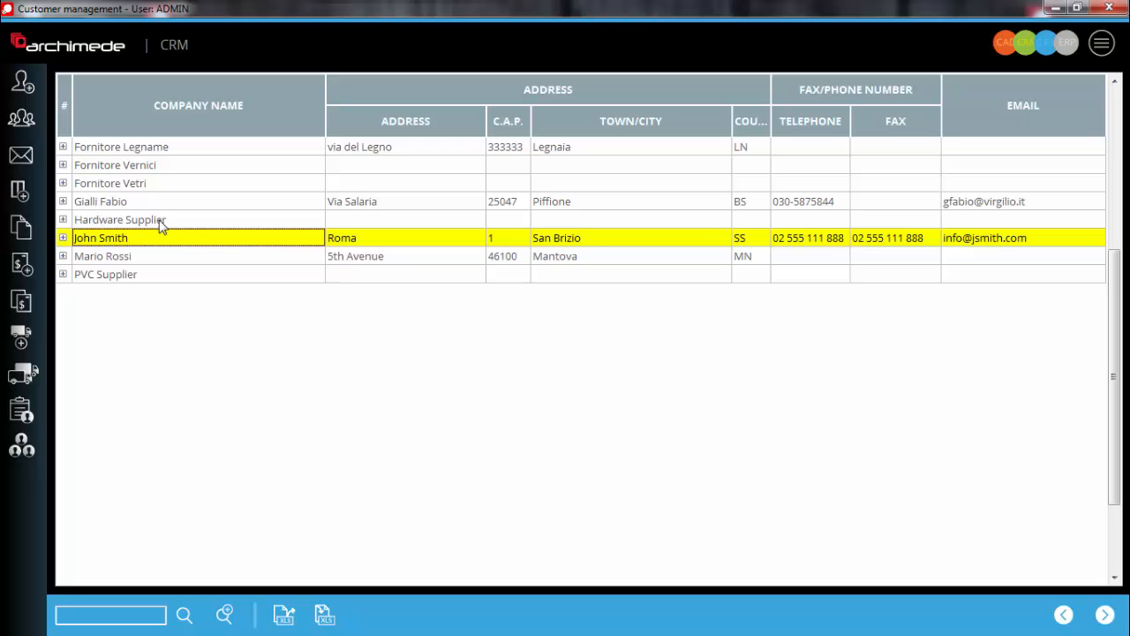
# Step: Create a new offer for the selected customer with the description "Pizzeria Kosmosoft" and EURO as the currency
pyautogui.click(33, 198)
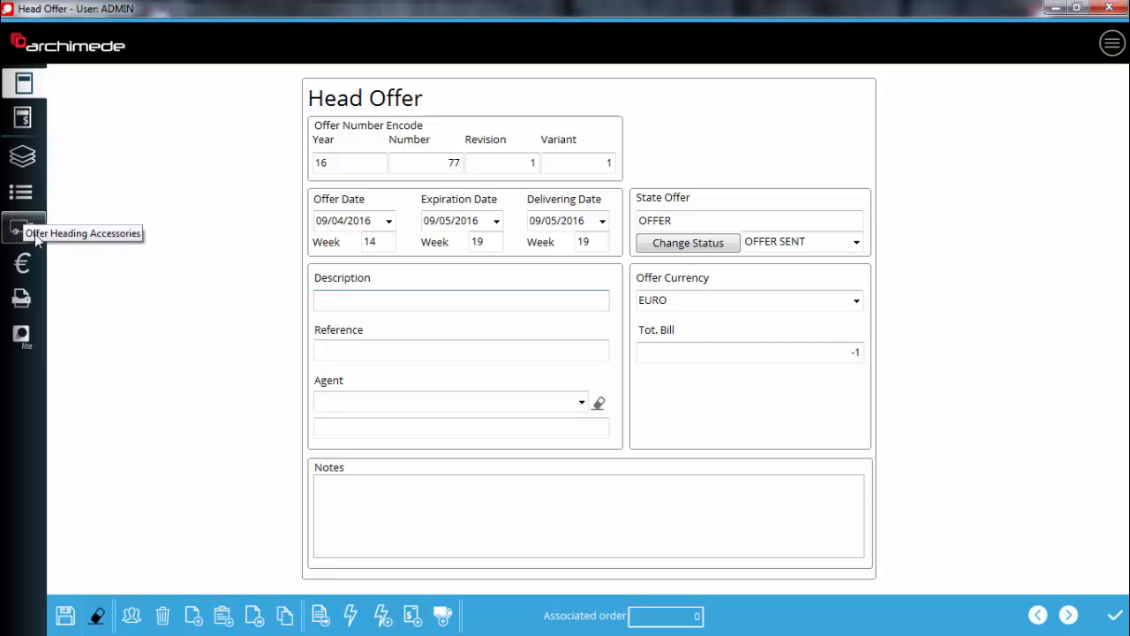
pyautogui.click(344, 301)
pyautogui.write('Piz')
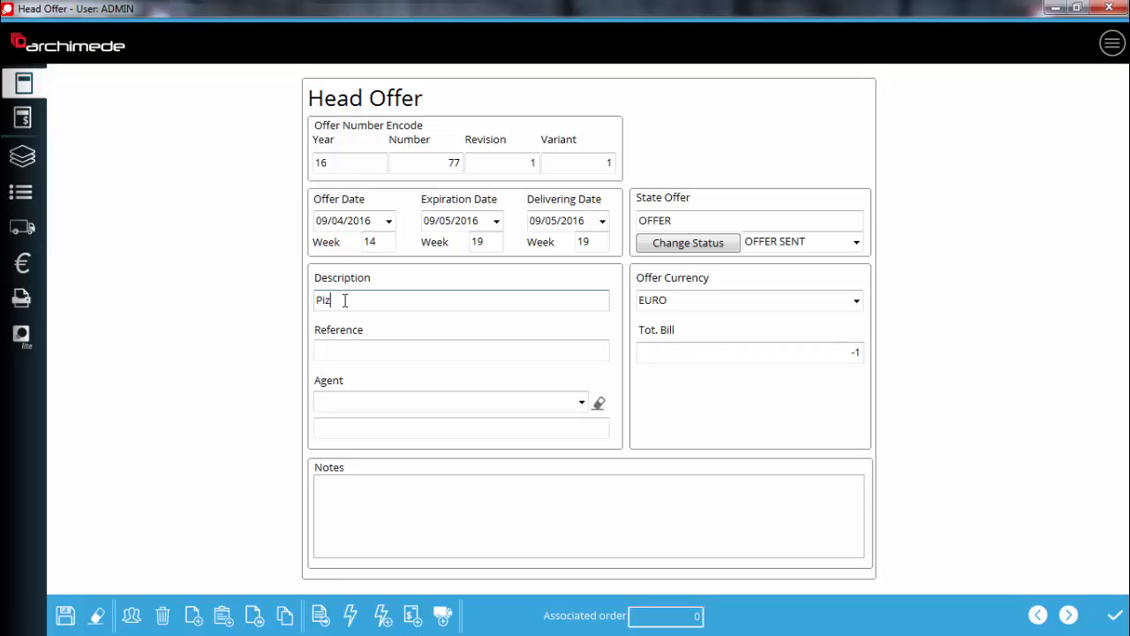
pyautogui.write('zeria Kosmosoft')
pyautogui.click(856, 305)
pyautogui.click(865, 311)
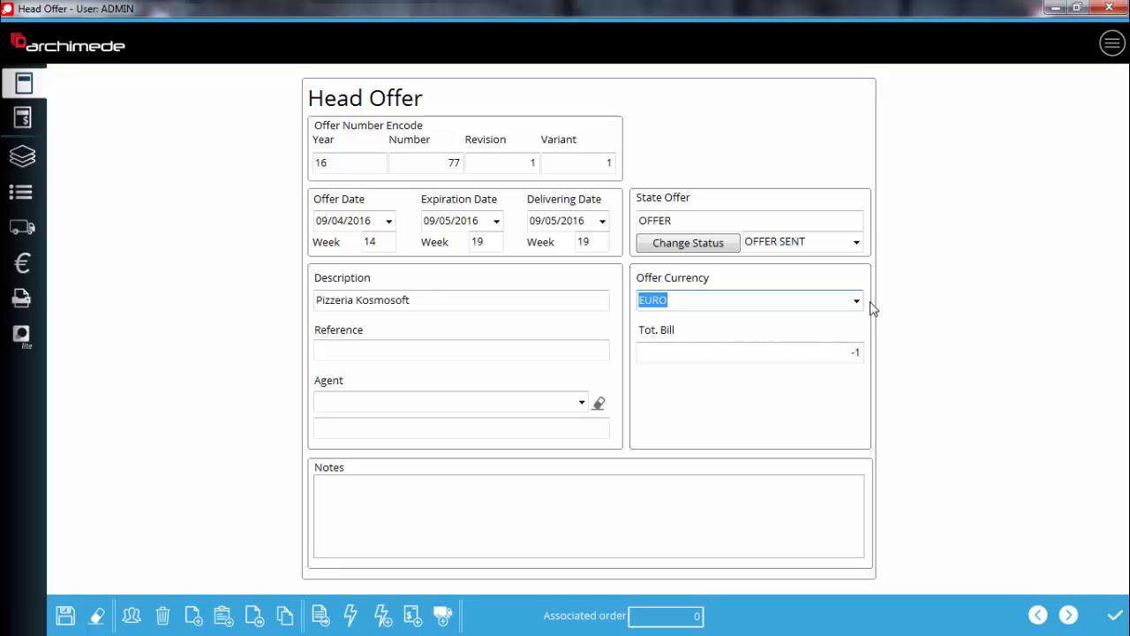
# Step: Set the offer's default window model to ECONOMY in the WINDOWS line and review the wood register for the main timber
pyautogui.click(22, 122)
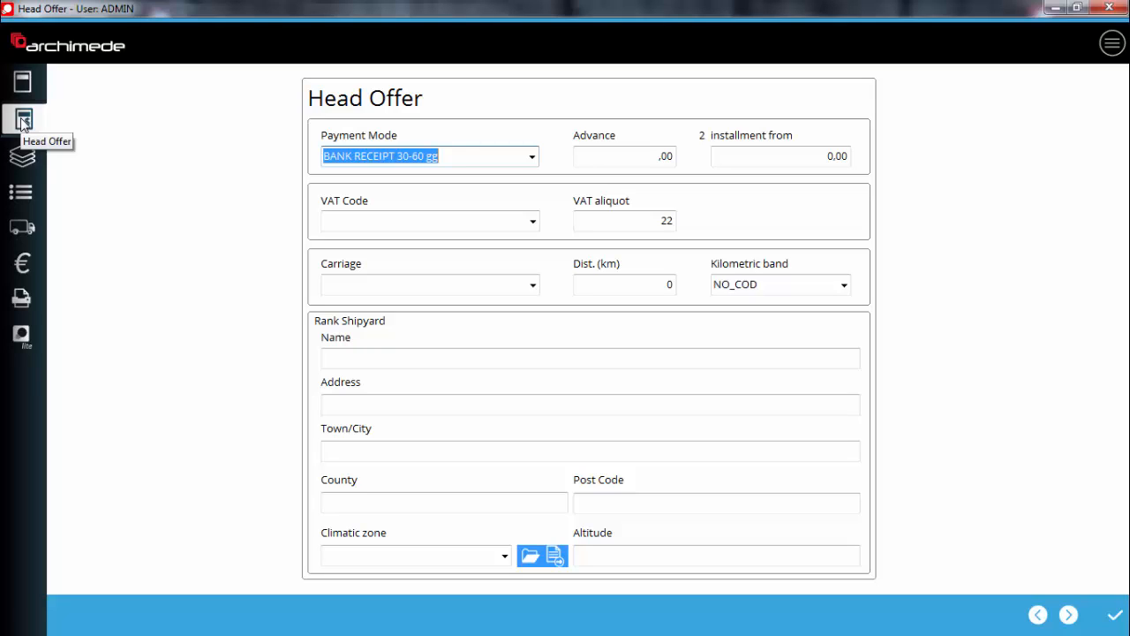
pyautogui.click(22, 157)
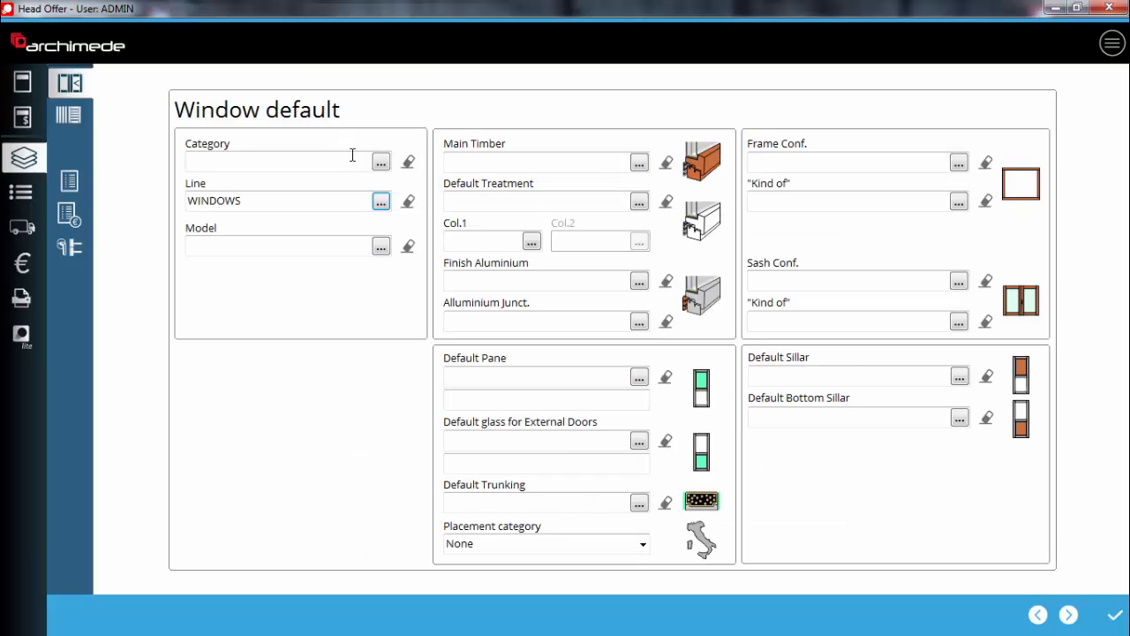
pyautogui.click(382, 250)
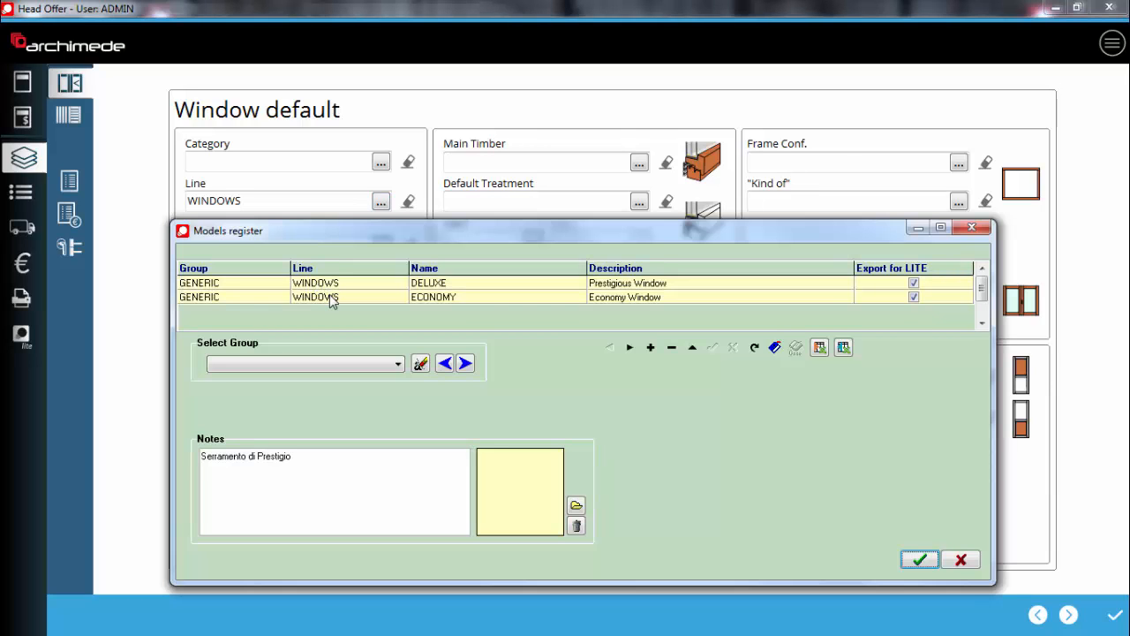
pyautogui.click(331, 301)
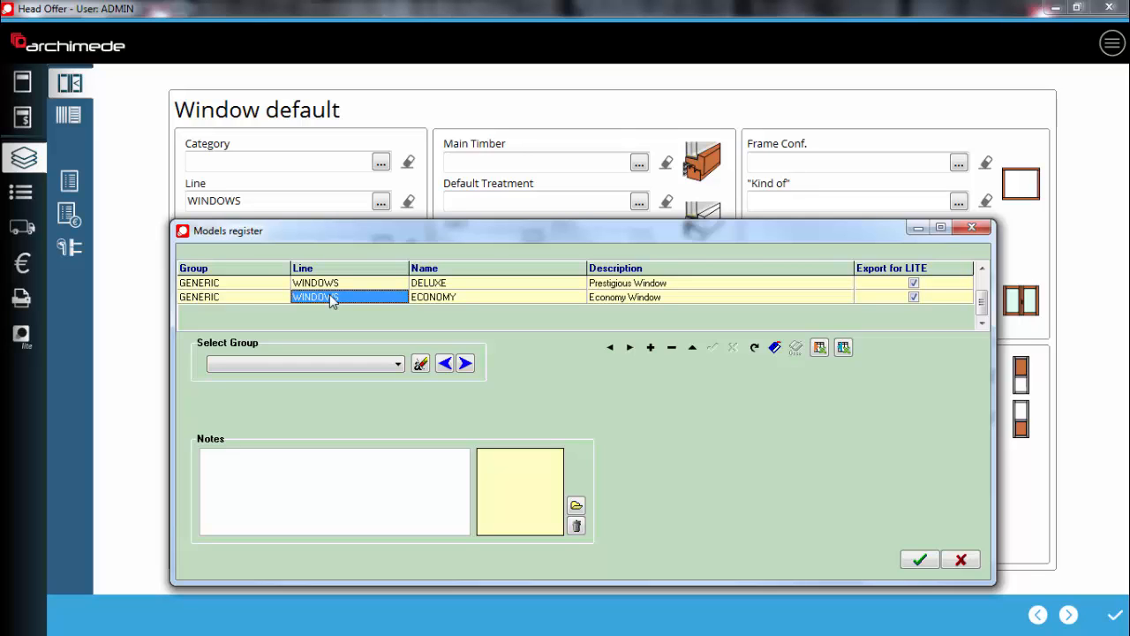
pyautogui.doubleClick(332, 298)
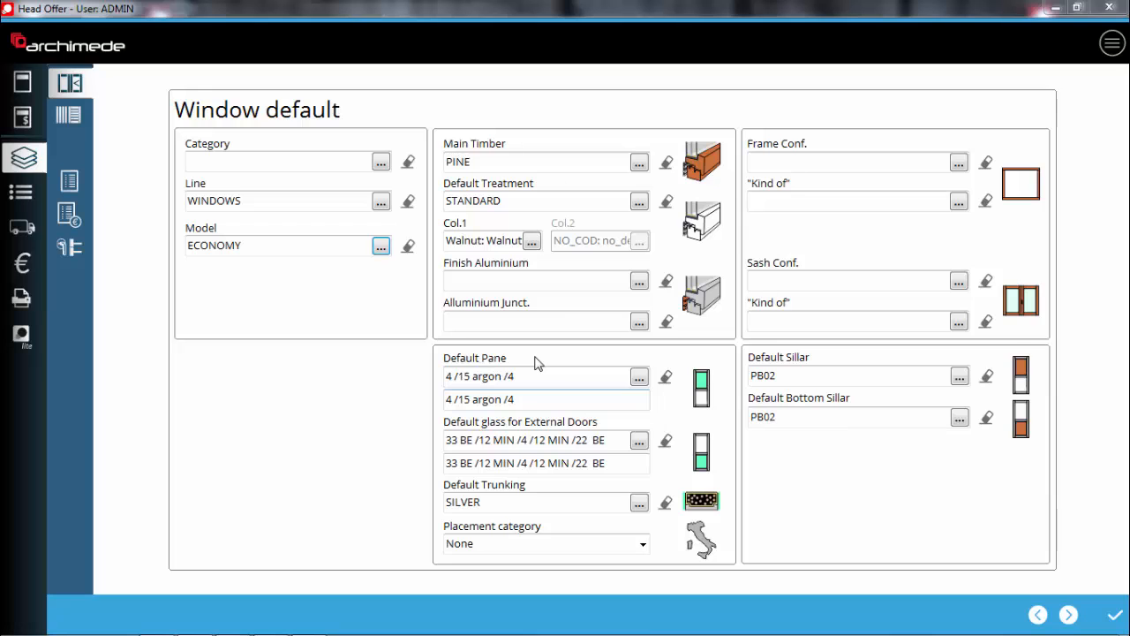
pyautogui.click(640, 163)
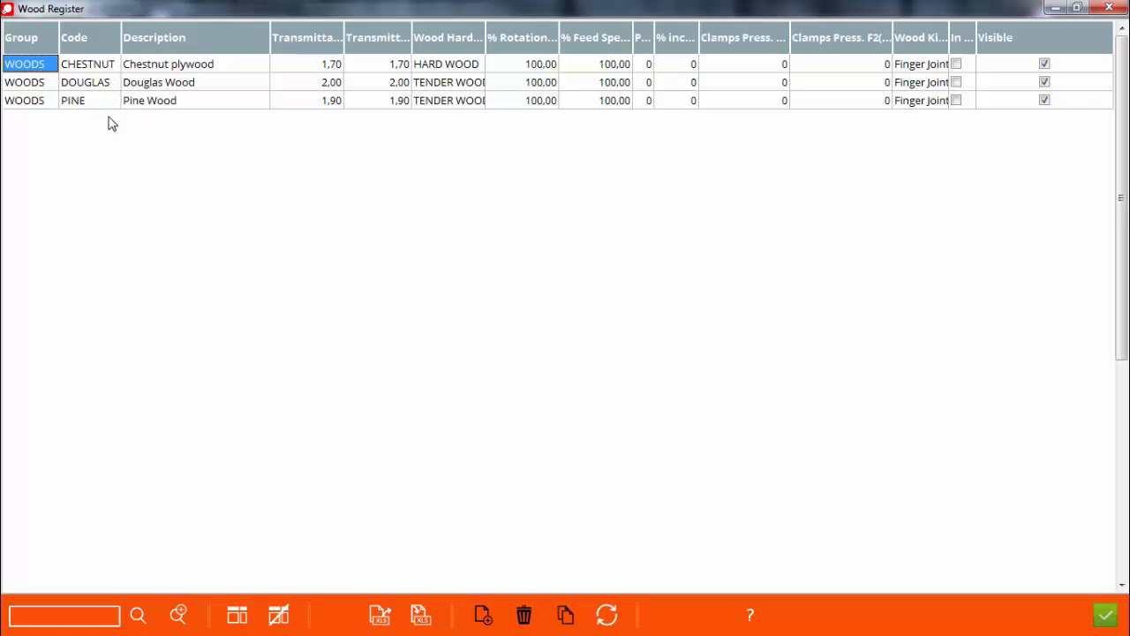
pyautogui.click(1106, 615)
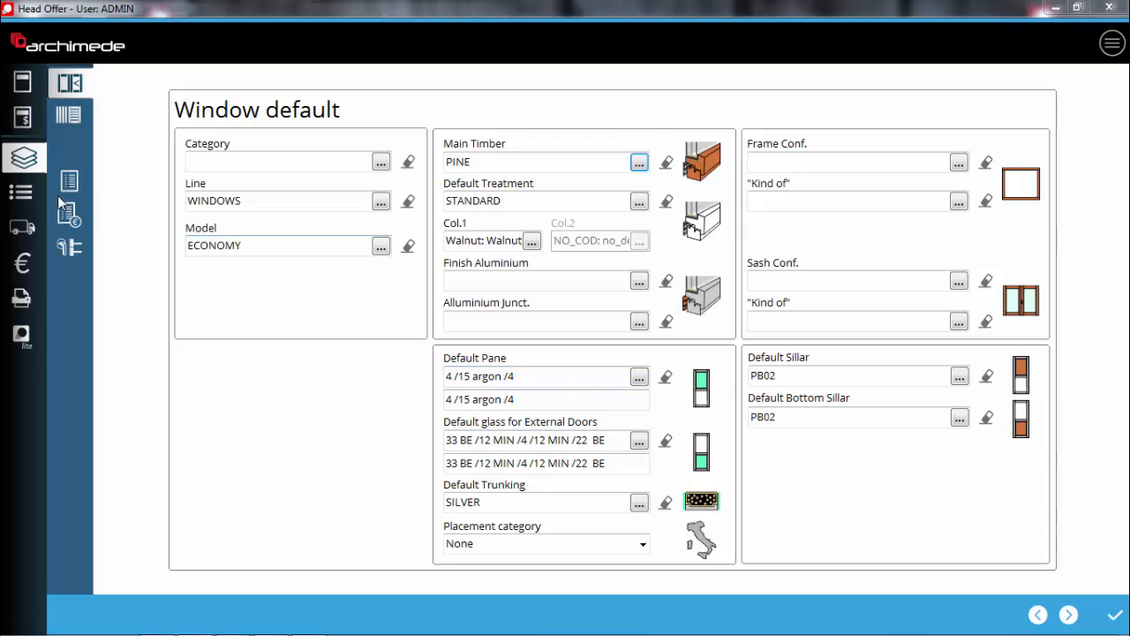
# Step: Add a window row to the offer based on the two-sash project 01_WIN2S
pyautogui.click(21, 196)
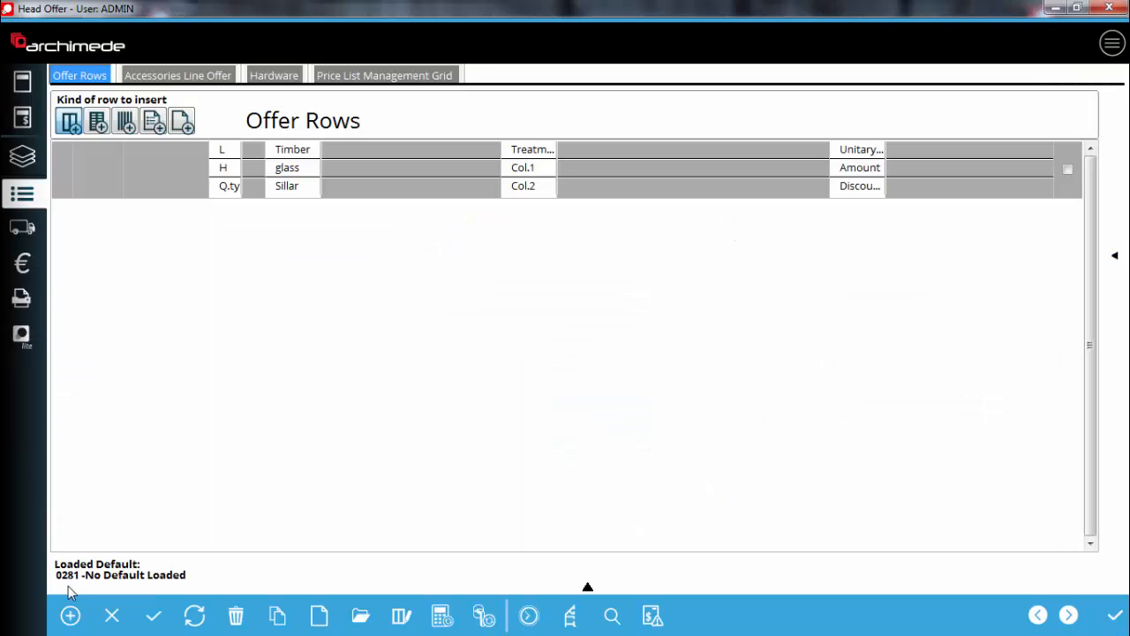
pyautogui.click(64, 623)
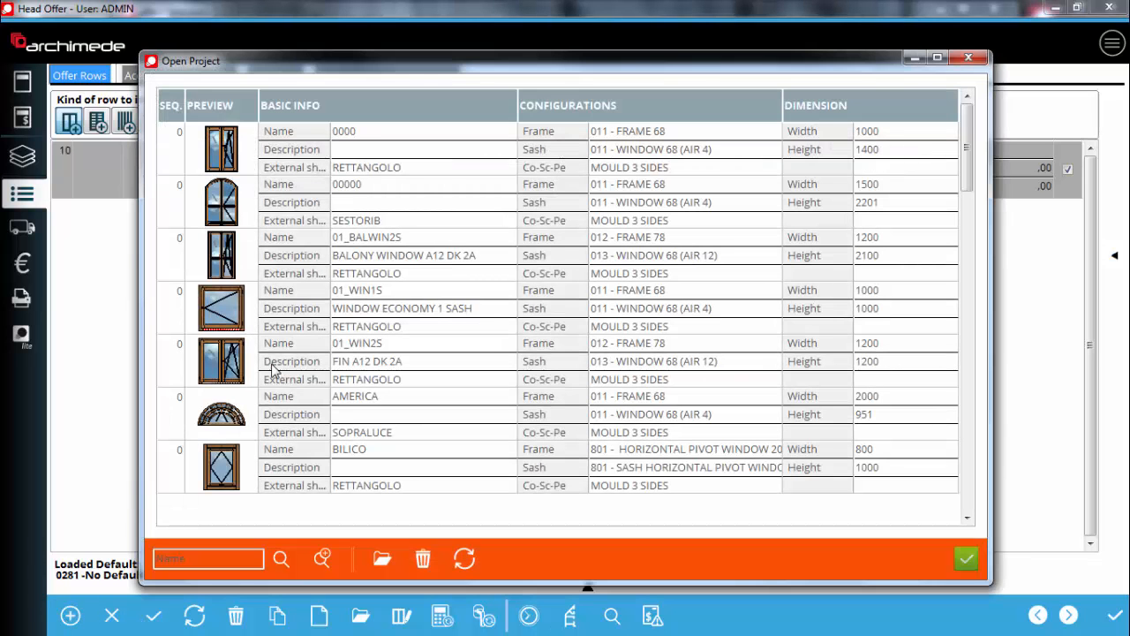
pyautogui.click(427, 163)
pyautogui.scroll(-1, 422, 185)
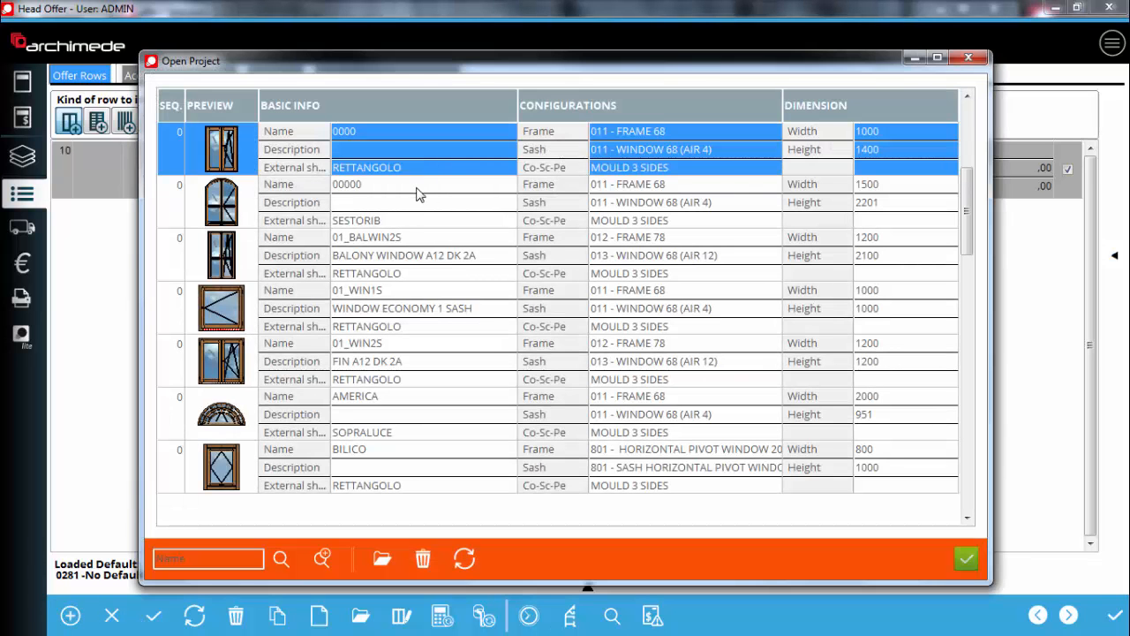
pyautogui.scroll(-6, 411, 202)
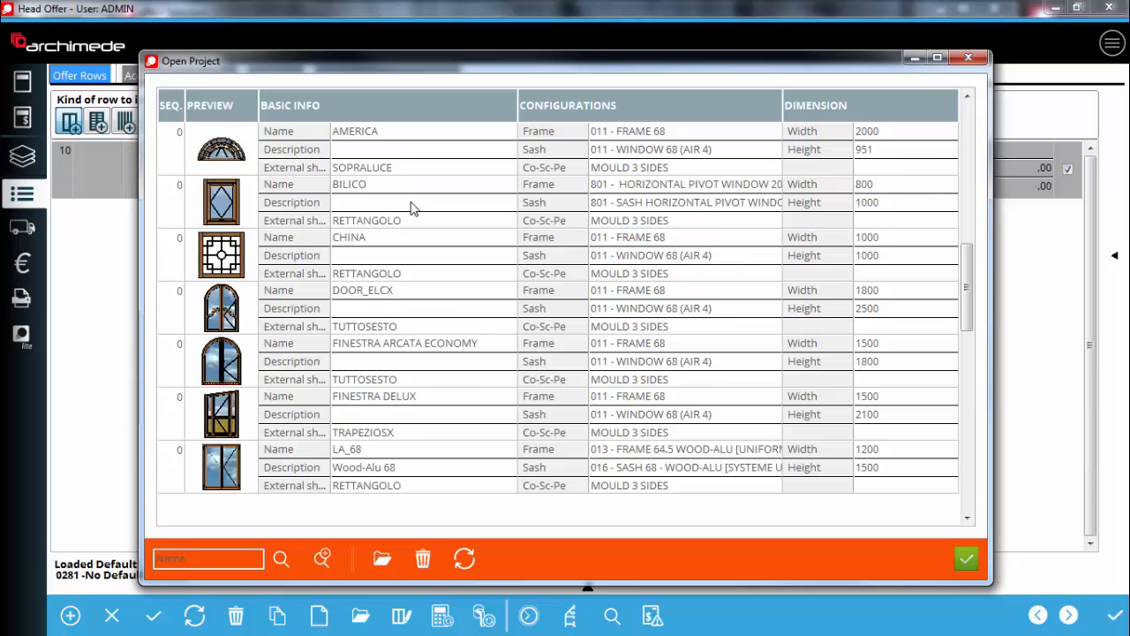
pyautogui.scroll(-8, 412, 210)
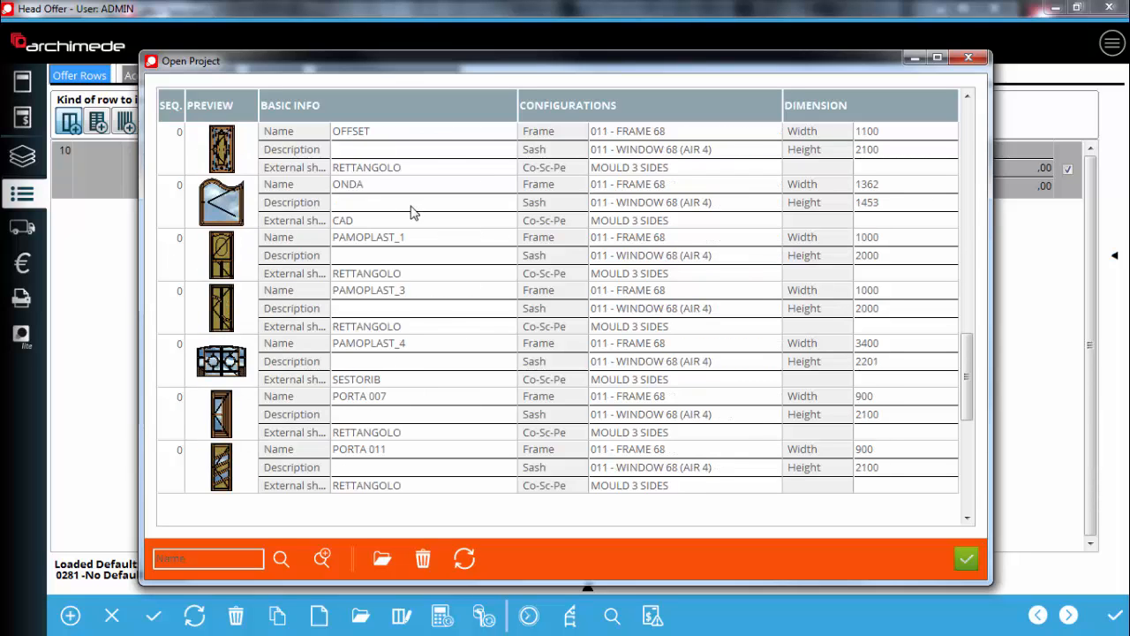
pyautogui.scroll(-5, 412, 212)
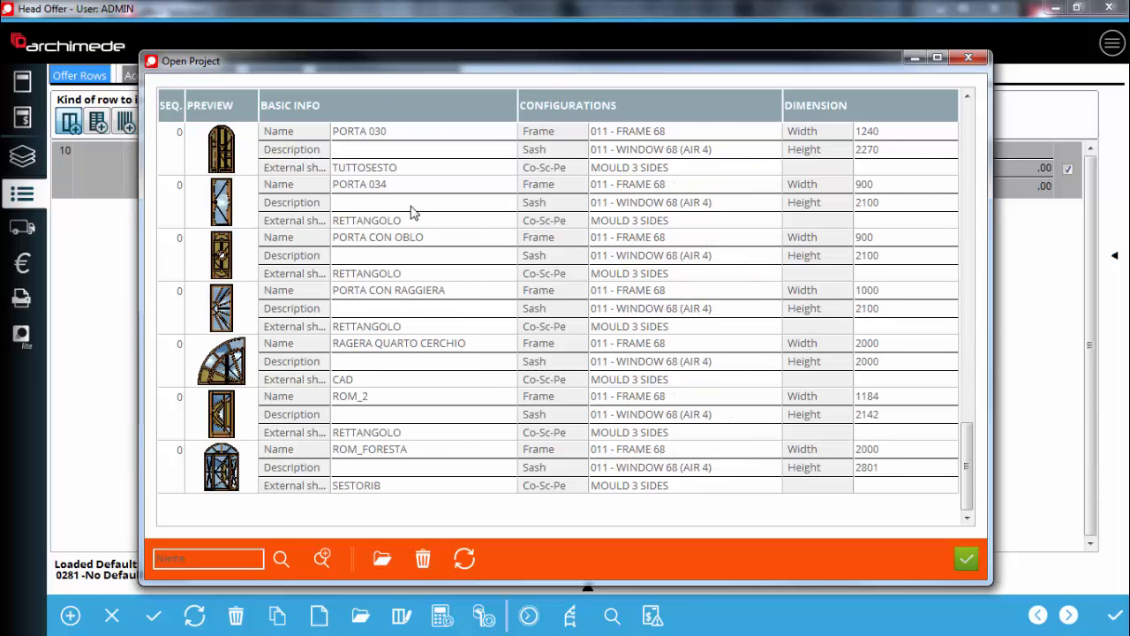
pyautogui.scroll(11, 412, 212)
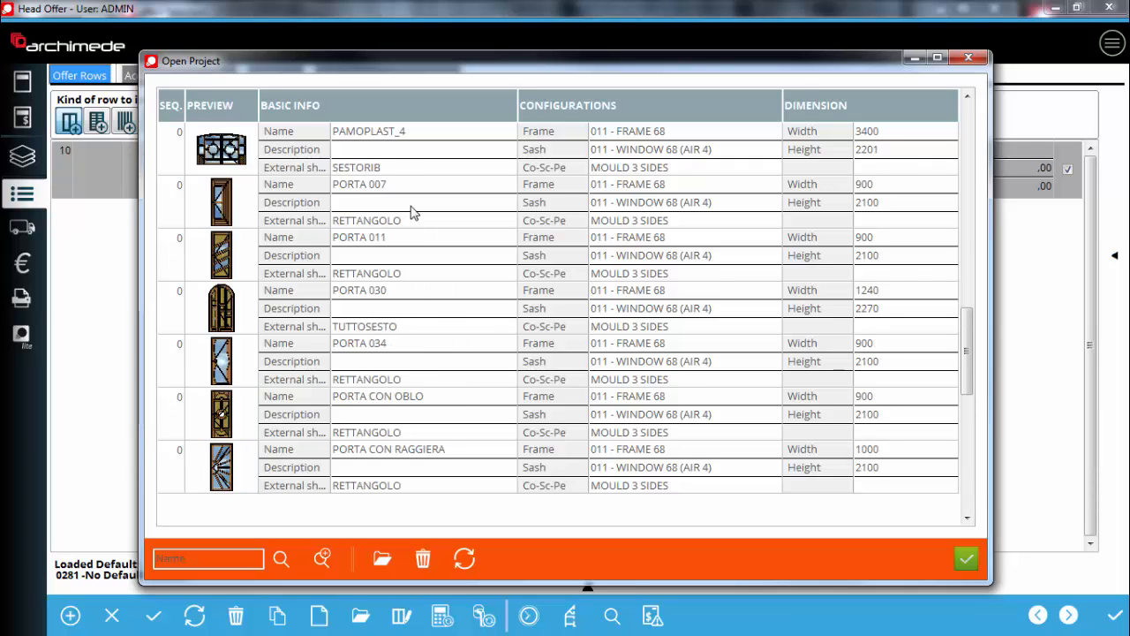
pyautogui.scroll(8, 411, 212)
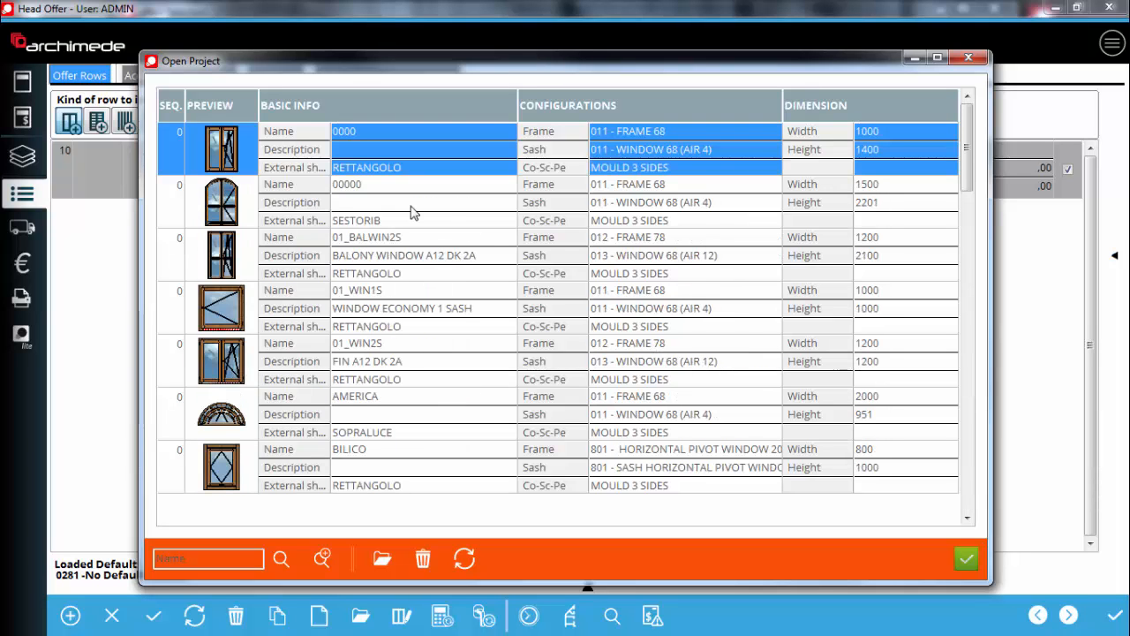
pyautogui.click(401, 363)
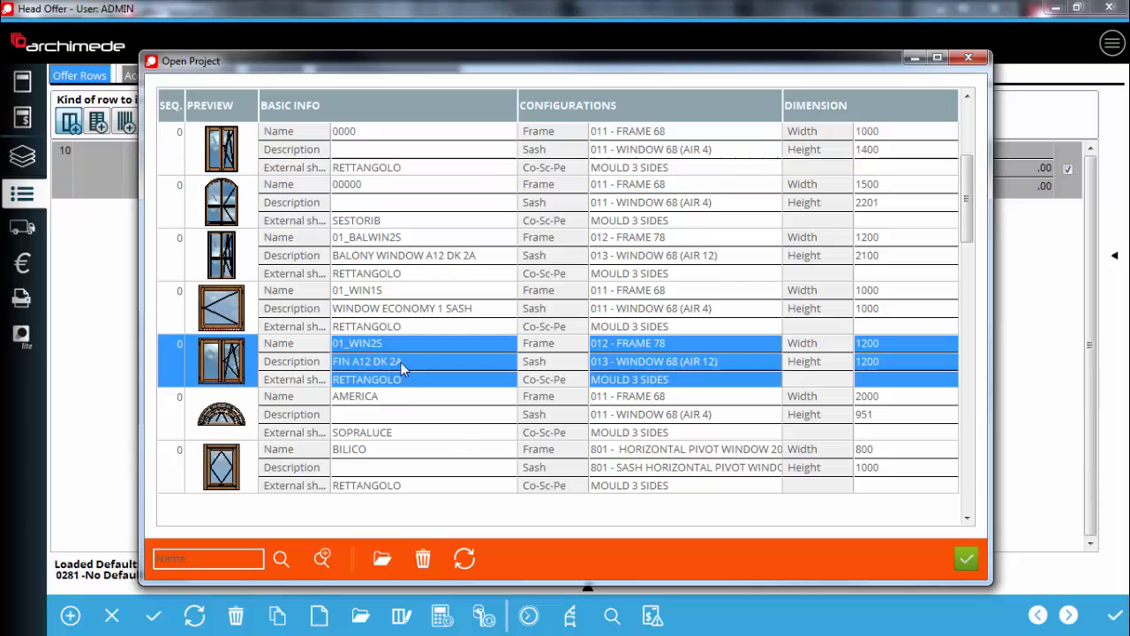
pyautogui.doubleClick(401, 362)
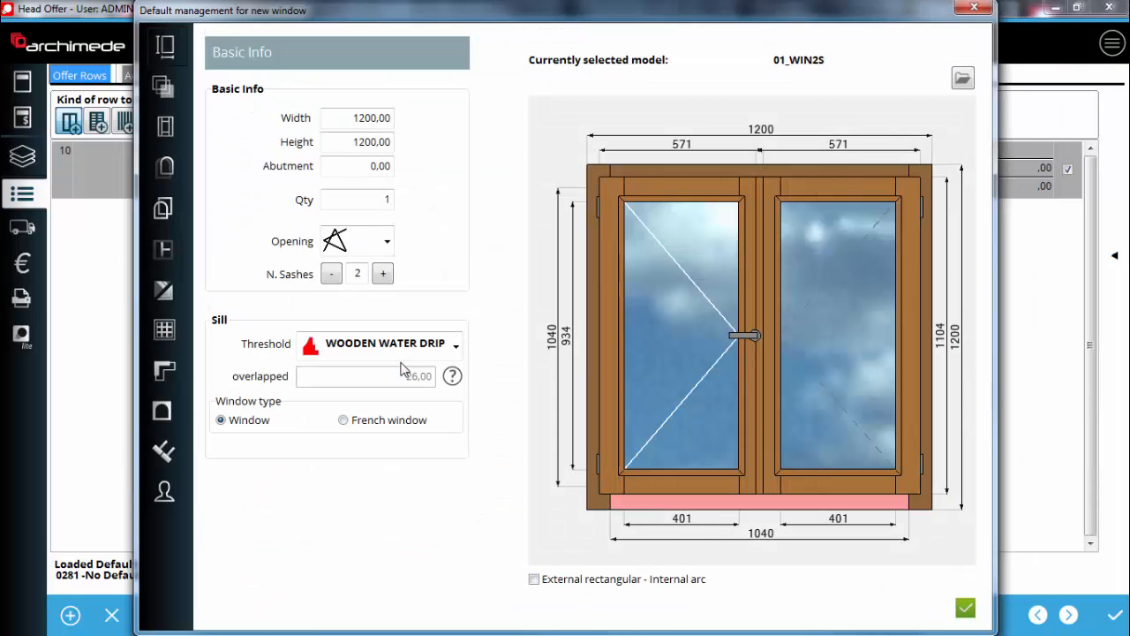
# Step: Set the new window's width to 1400, height to 1600 and quantity to 5
pyautogui.click(381, 115)
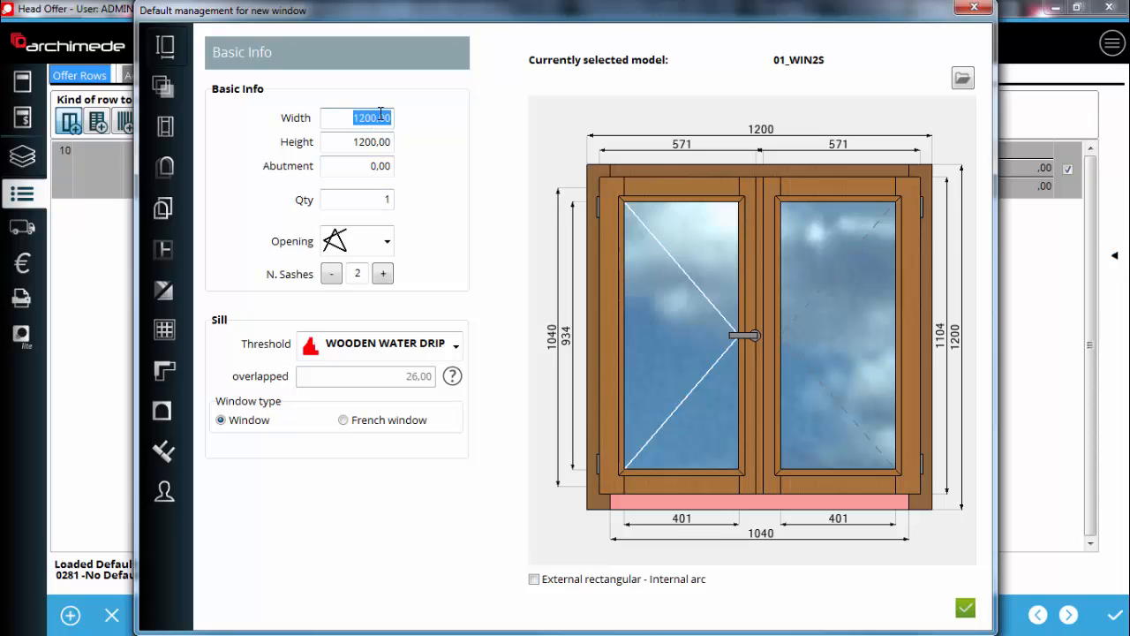
pyautogui.write('1400,00')
pyautogui.press('Tab')
pyautogui.write('1600,00')
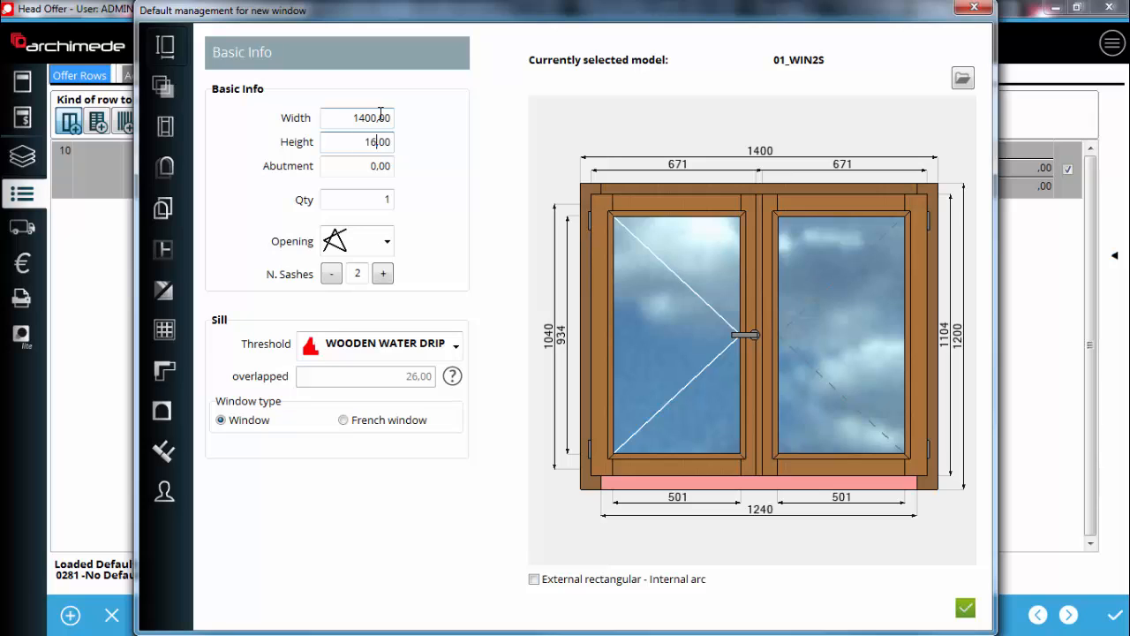
pyautogui.press('Tab')
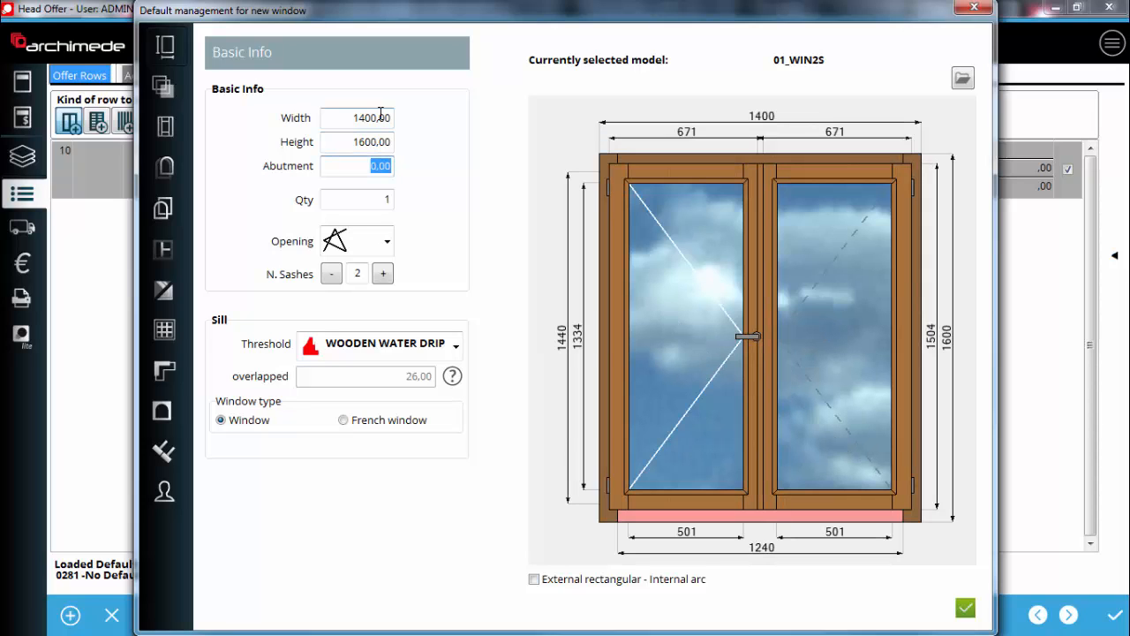
pyautogui.press('Tab')
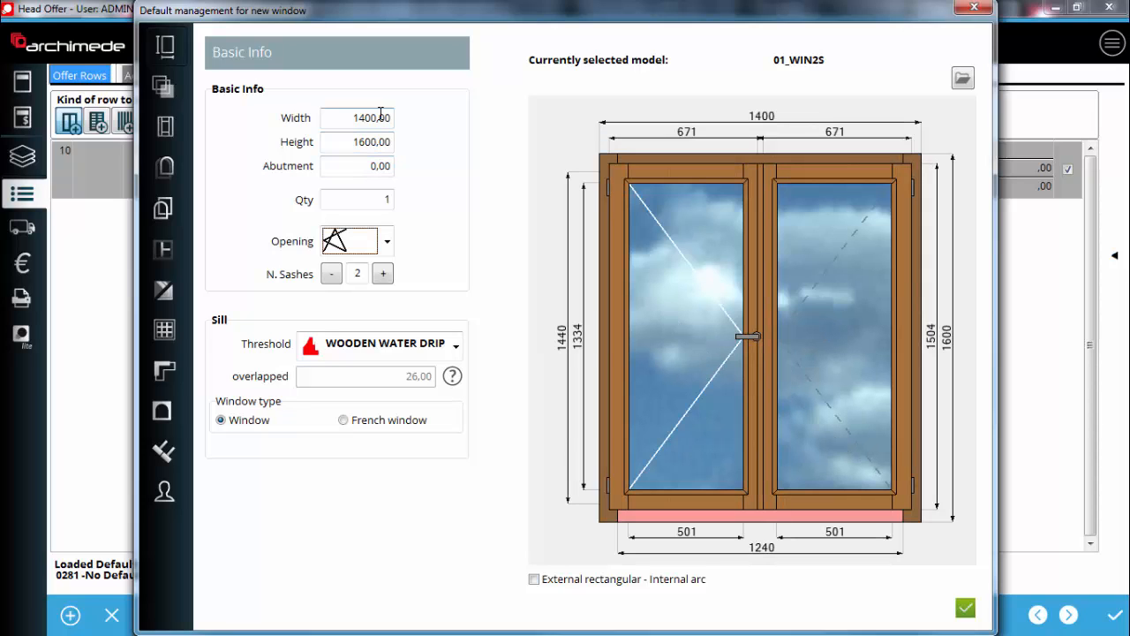
pyautogui.click(386, 200)
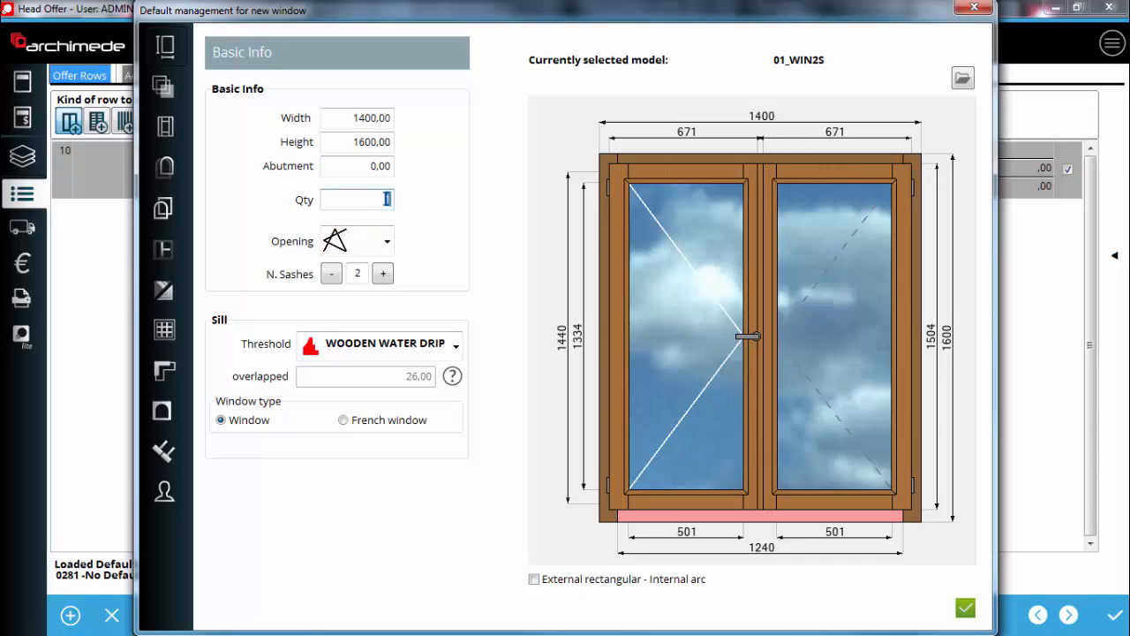
pyautogui.write('5')
# Step: Change the opening to tilt-and-turn on the right sash and complete the window with the GBM water drip medium bronze threshold accessory
pyautogui.click(387, 241)
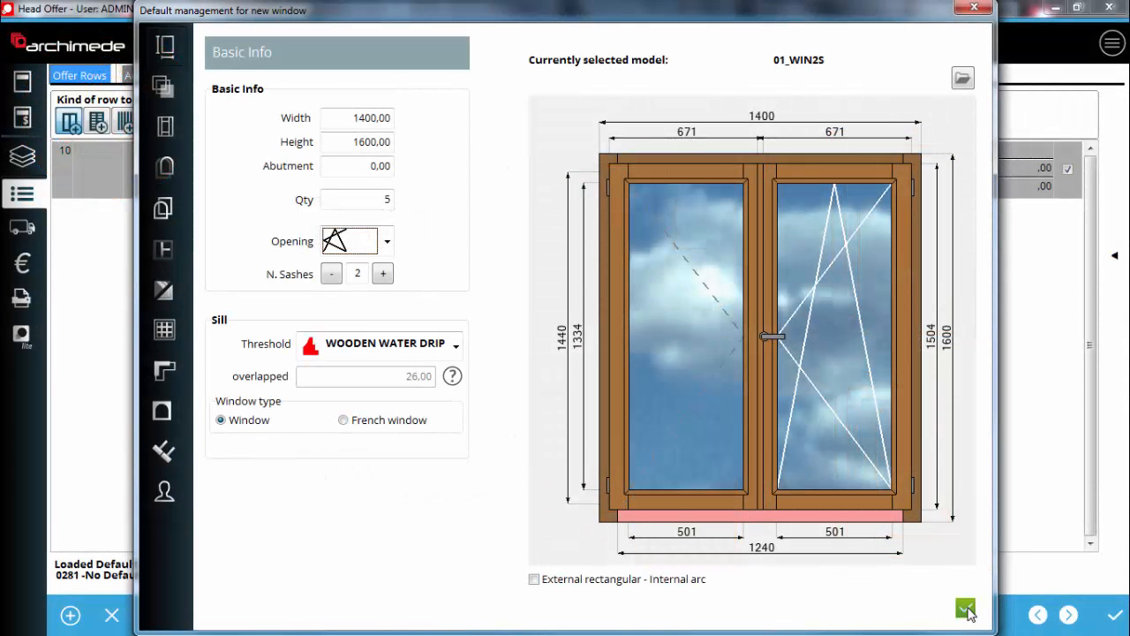
pyautogui.click(966, 609)
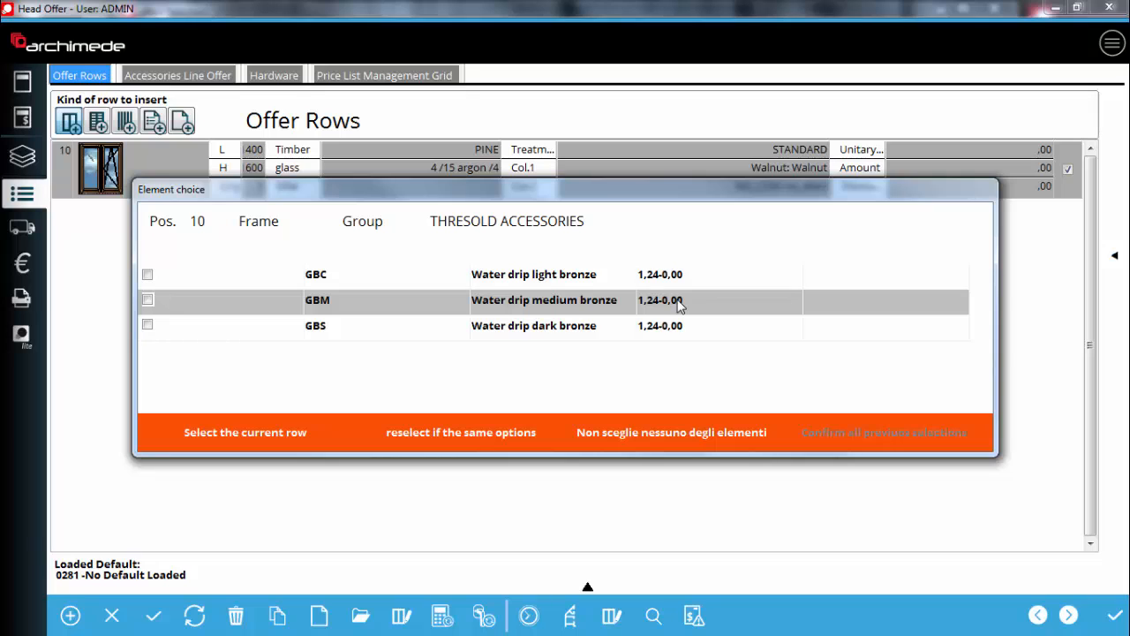
pyautogui.click(680, 305)
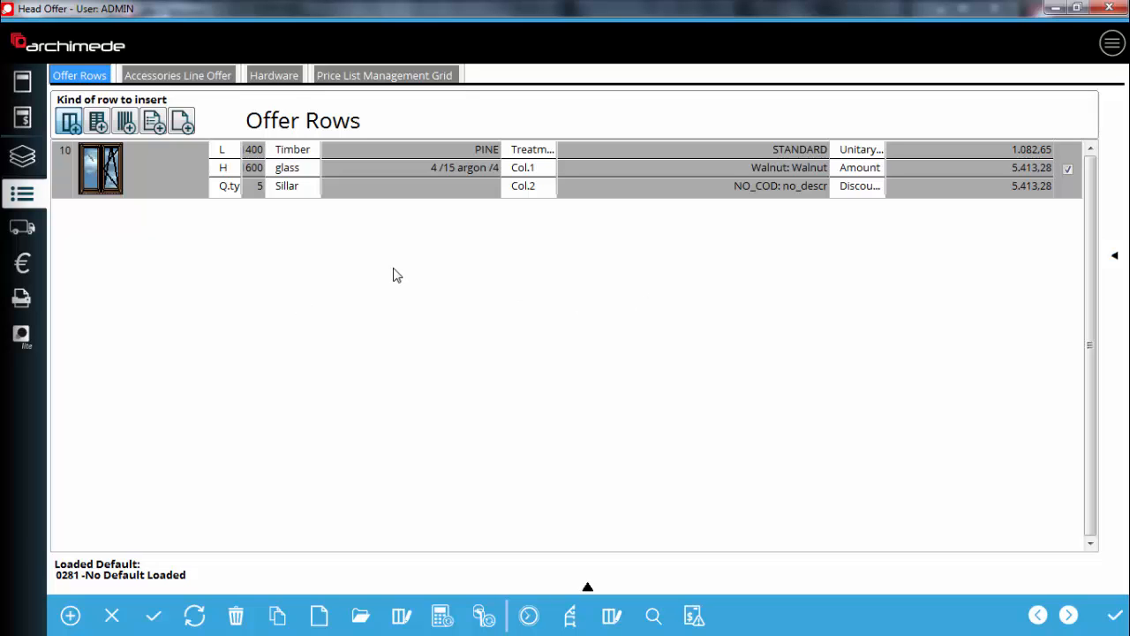
# Step: Review the Ferramenta and water drip medium bronze entries among the window row's accessories
pyautogui.click(221, 78)
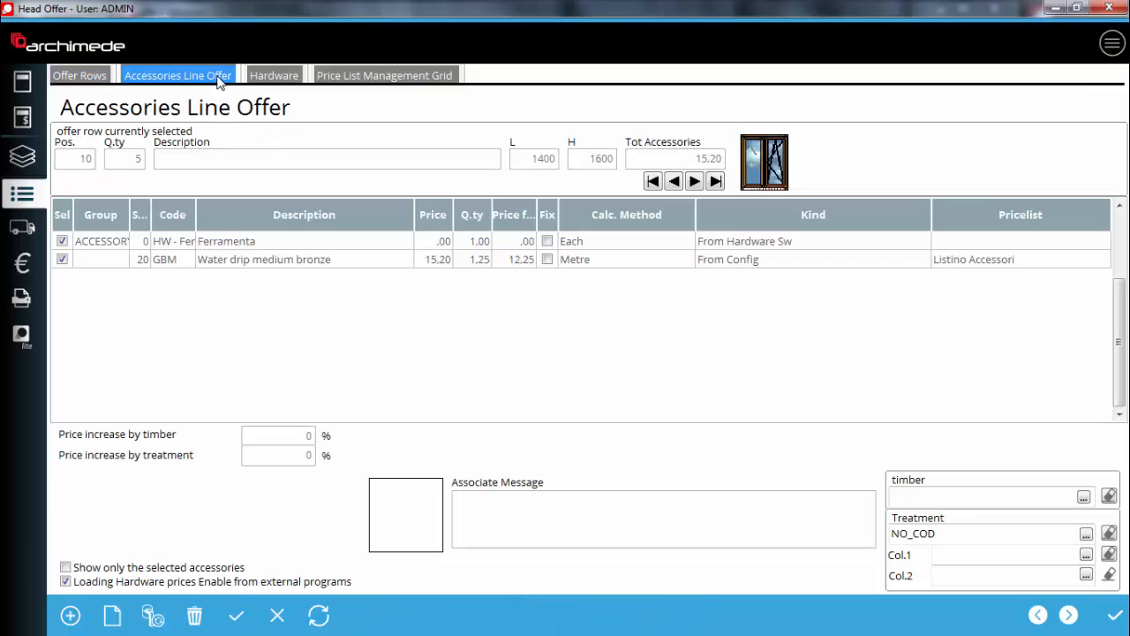
pyautogui.click(297, 247)
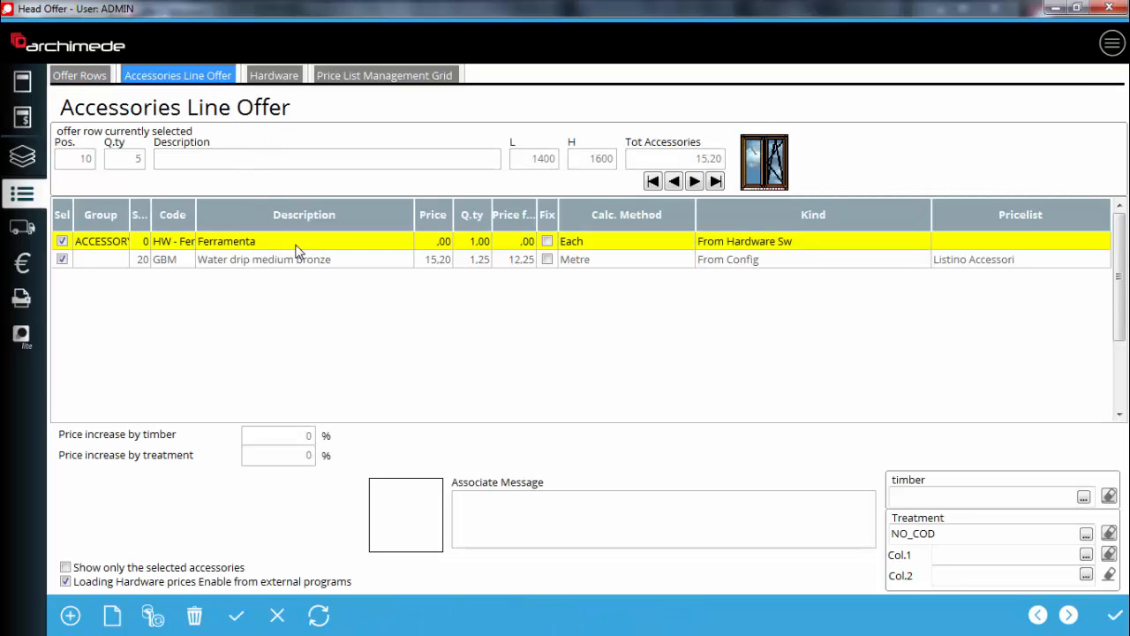
pyautogui.click(305, 265)
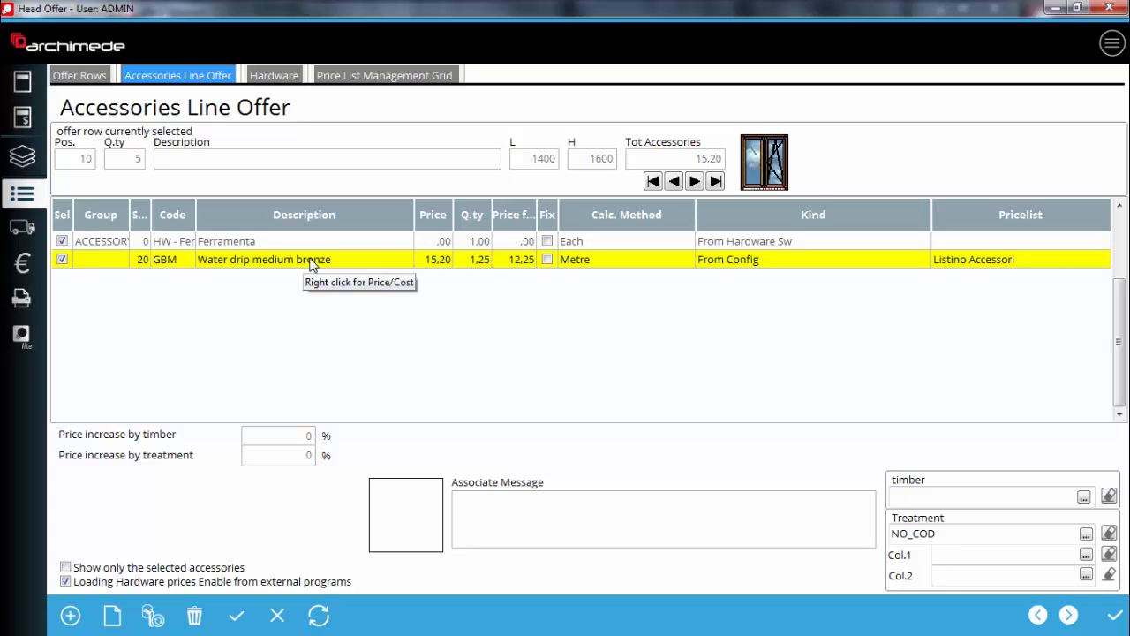
# Step: Show costs for the window row's accessories, and review its hardware items with the list switched to prices
pyautogui.rightClick(432, 260)
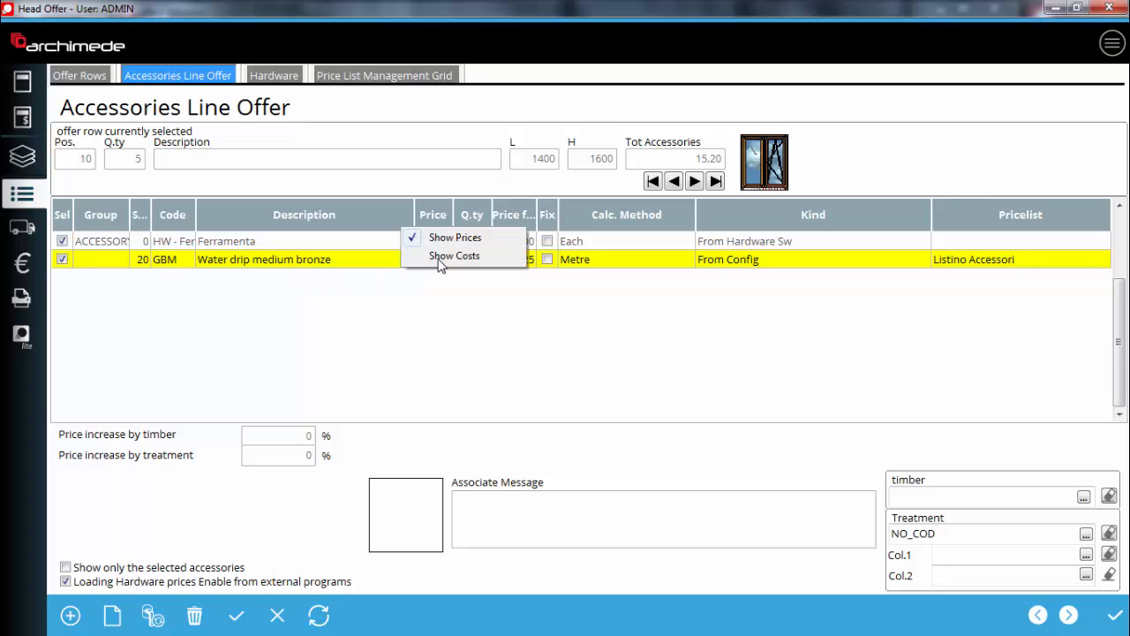
pyautogui.click(442, 260)
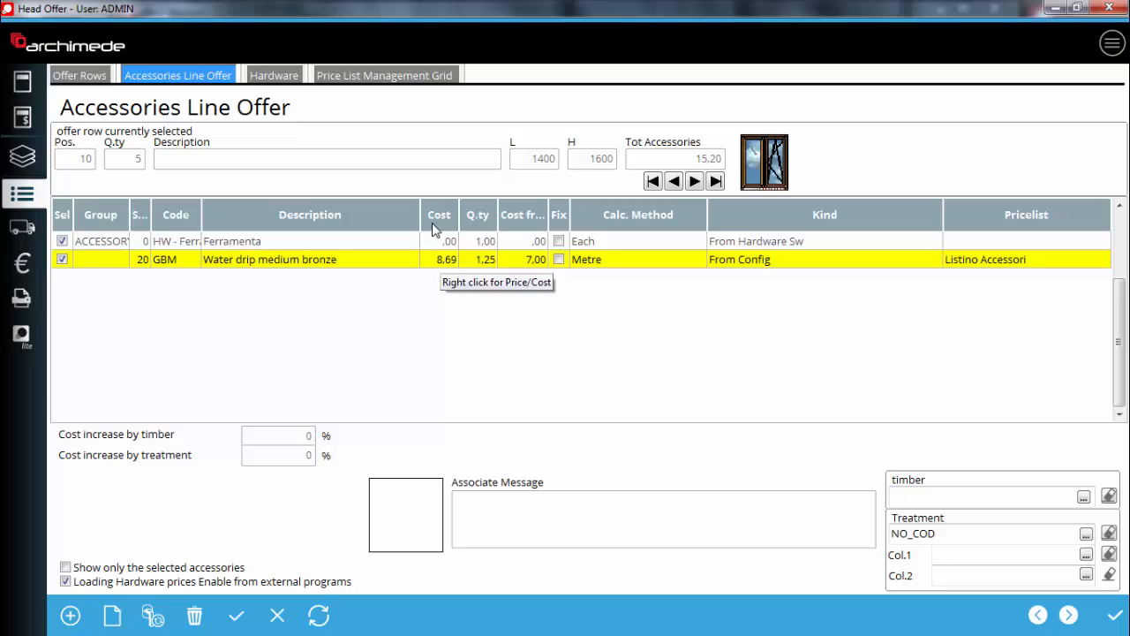
pyautogui.click(287, 80)
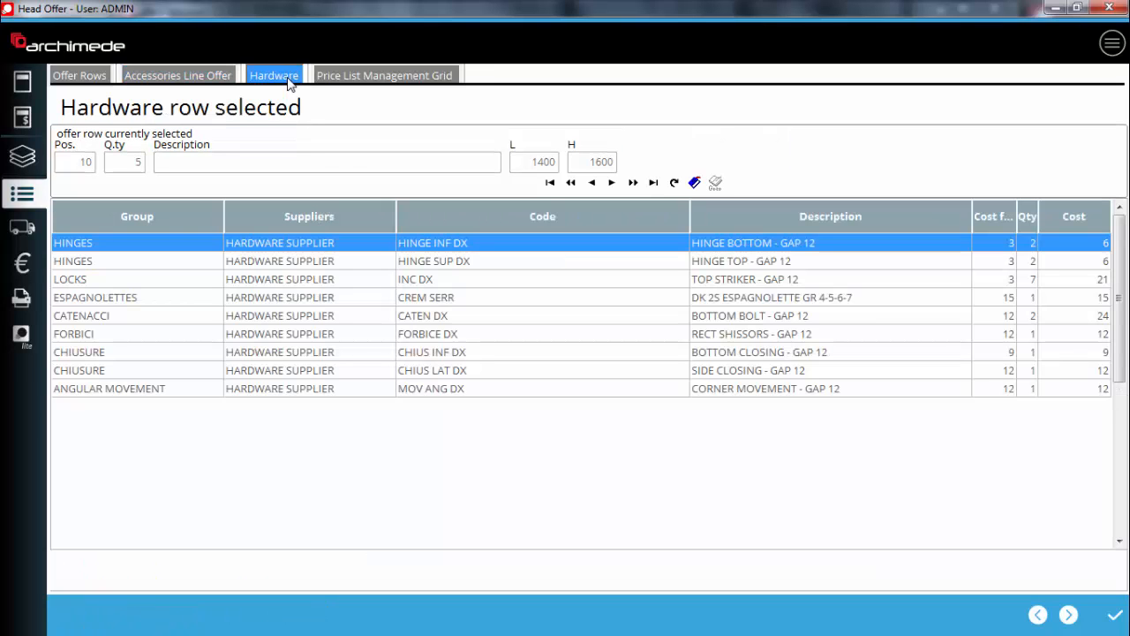
pyautogui.click(330, 263)
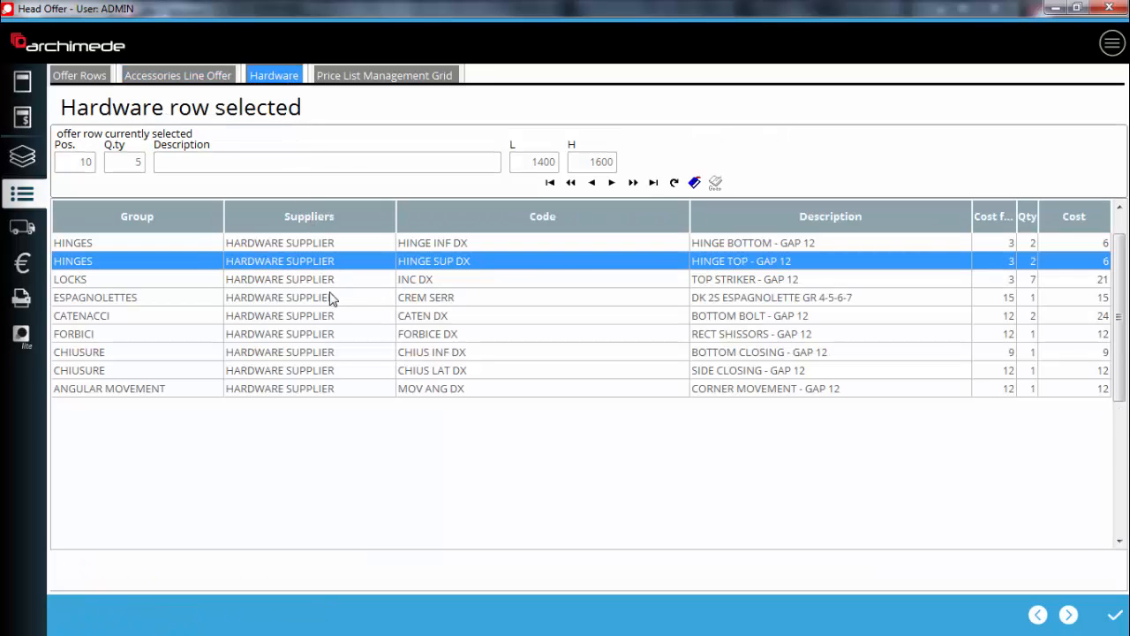
pyautogui.click(330, 298)
pyautogui.click(328, 335)
pyautogui.click(324, 370)
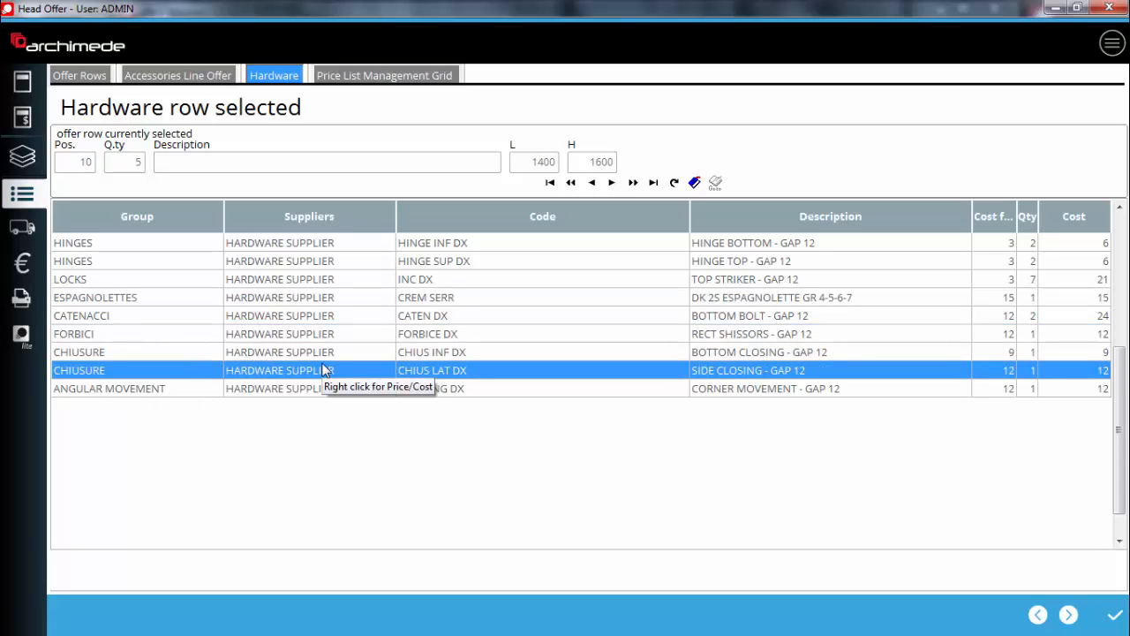
pyautogui.rightClick(998, 284)
pyautogui.click(1008, 263)
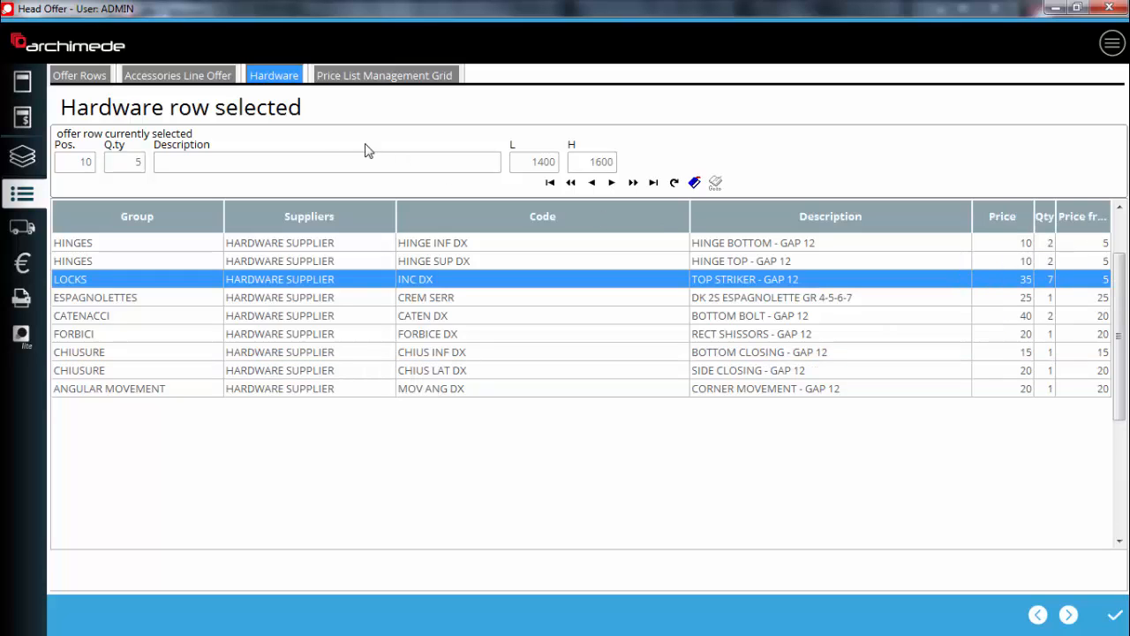
# Step: Examine the window row's basic data, price lists, additional information and varnish entries
pyautogui.click(97, 82)
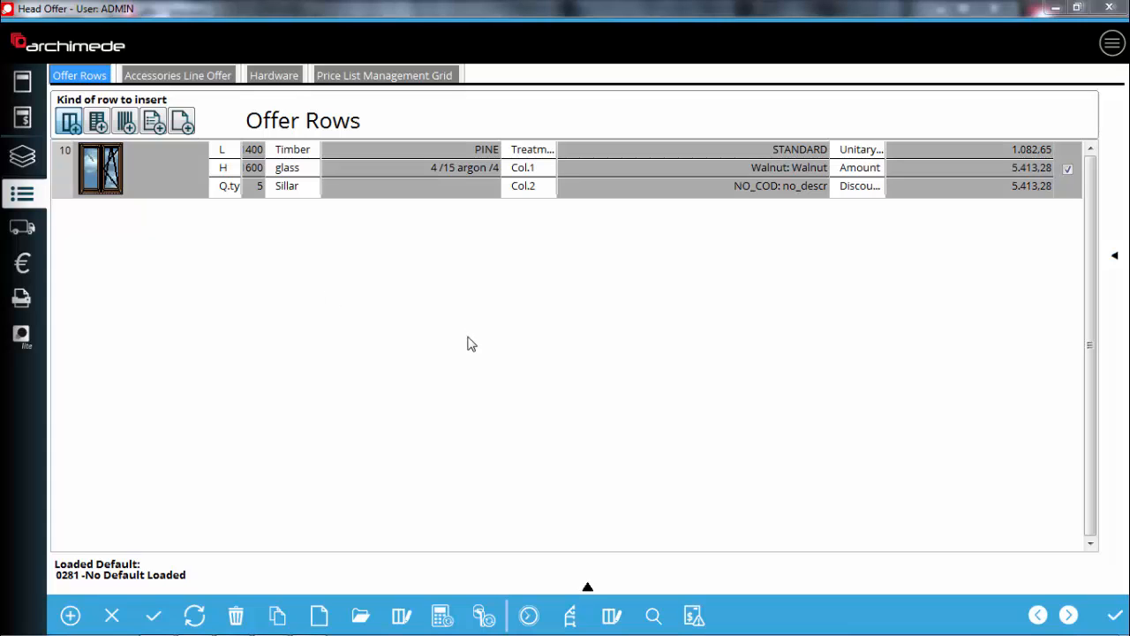
pyautogui.click(588, 588)
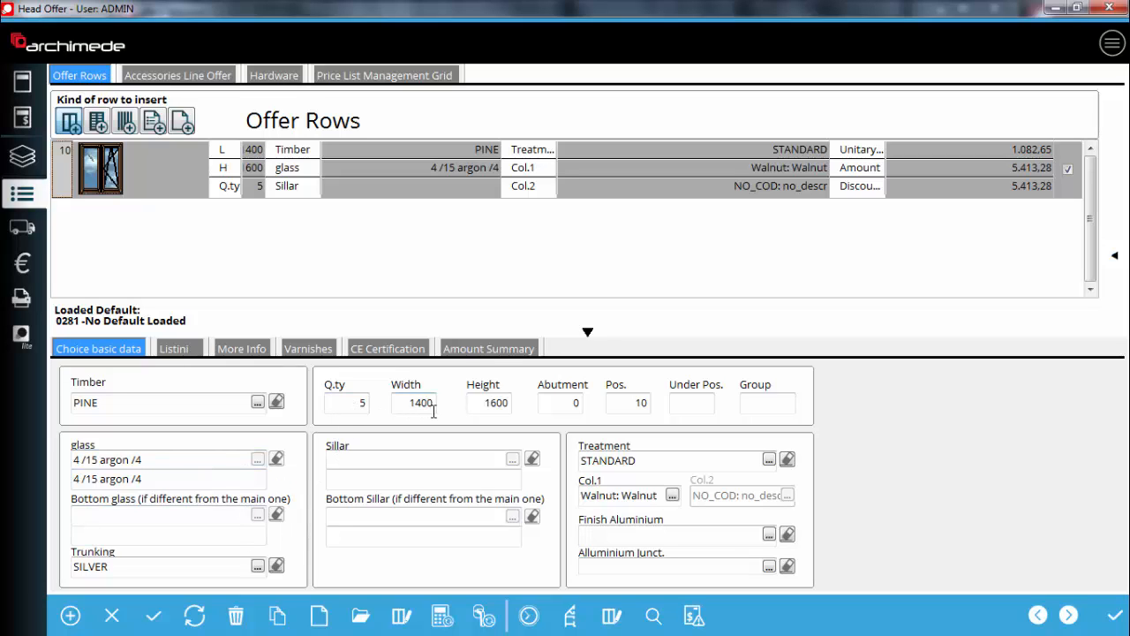
pyautogui.click(194, 352)
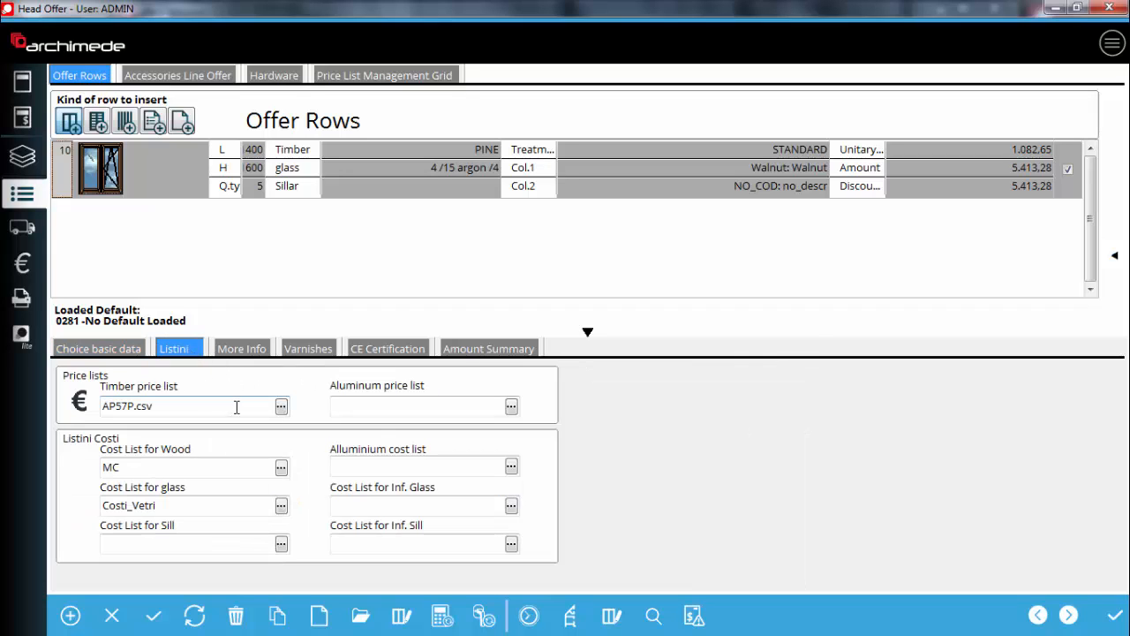
pyautogui.click(253, 353)
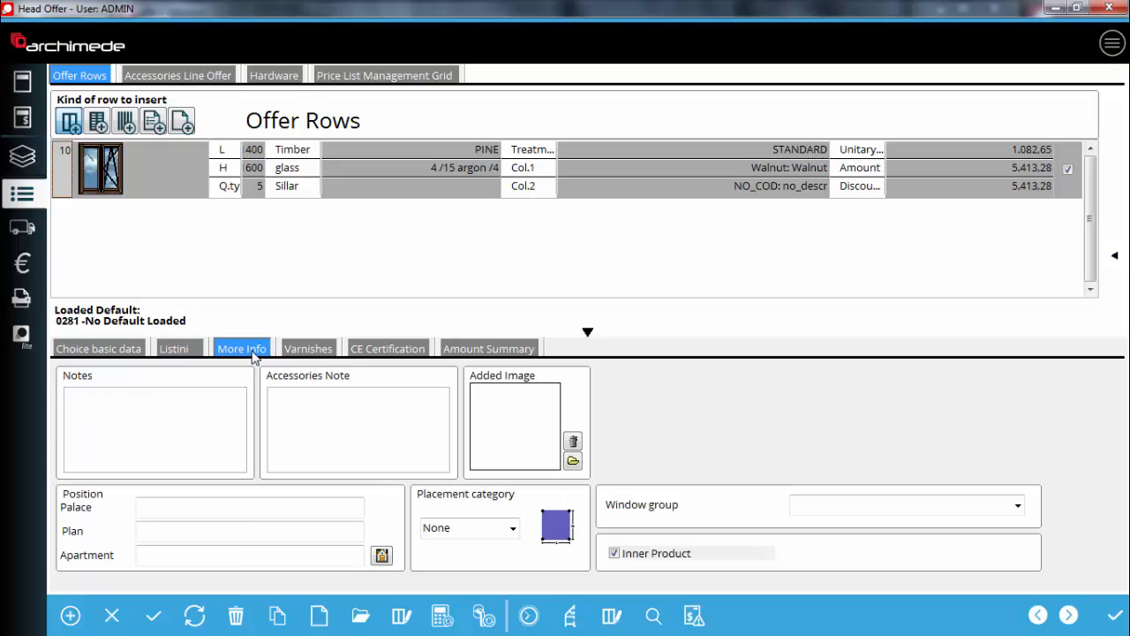
pyautogui.click(302, 352)
pyautogui.click(348, 416)
pyautogui.click(358, 431)
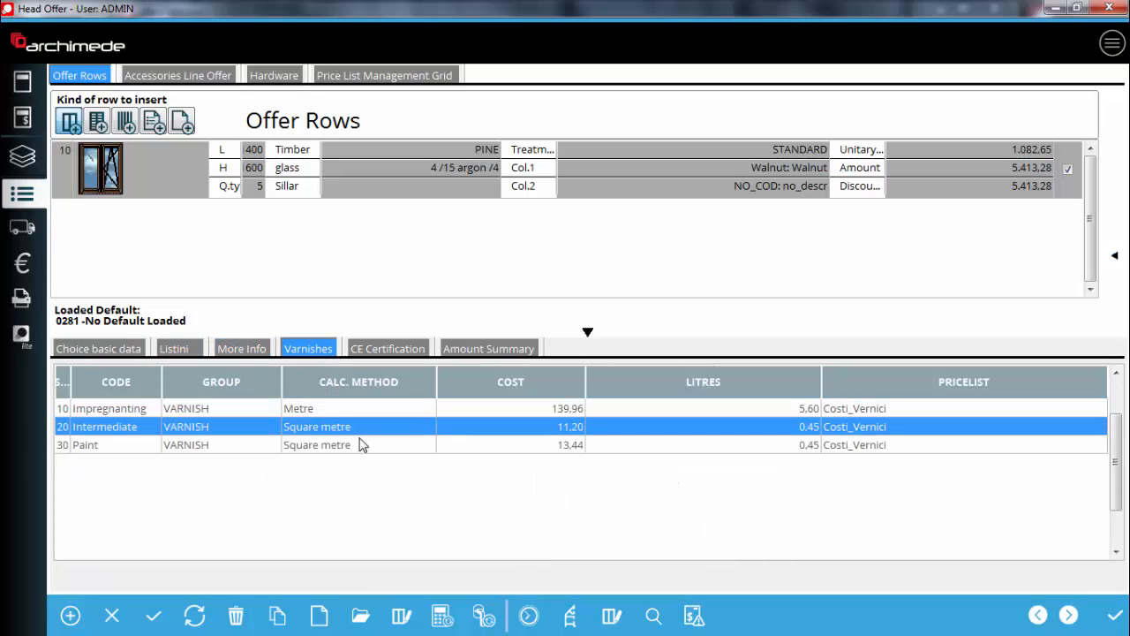
pyautogui.click(362, 449)
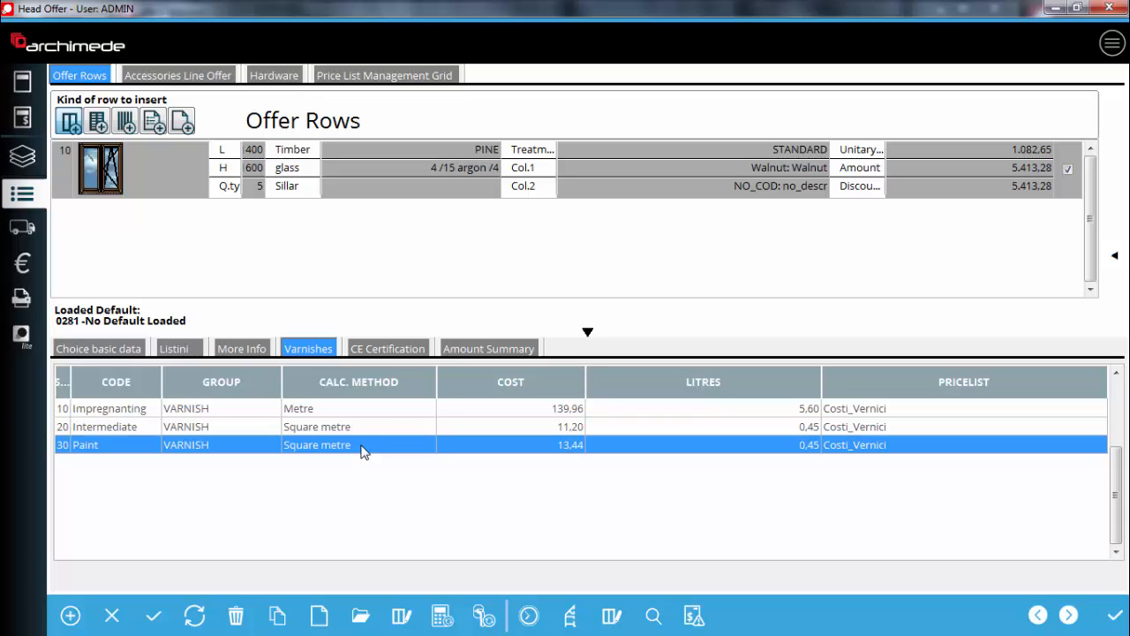
# Step: Load the CE certification values for the window row
pyautogui.click(385, 353)
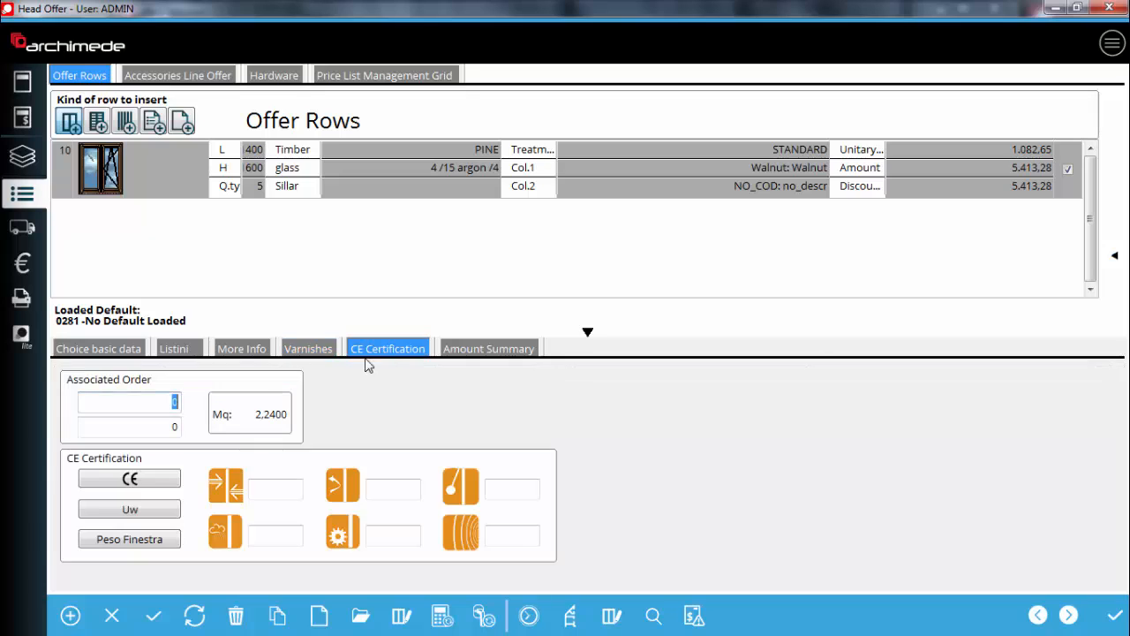
pyautogui.click(154, 482)
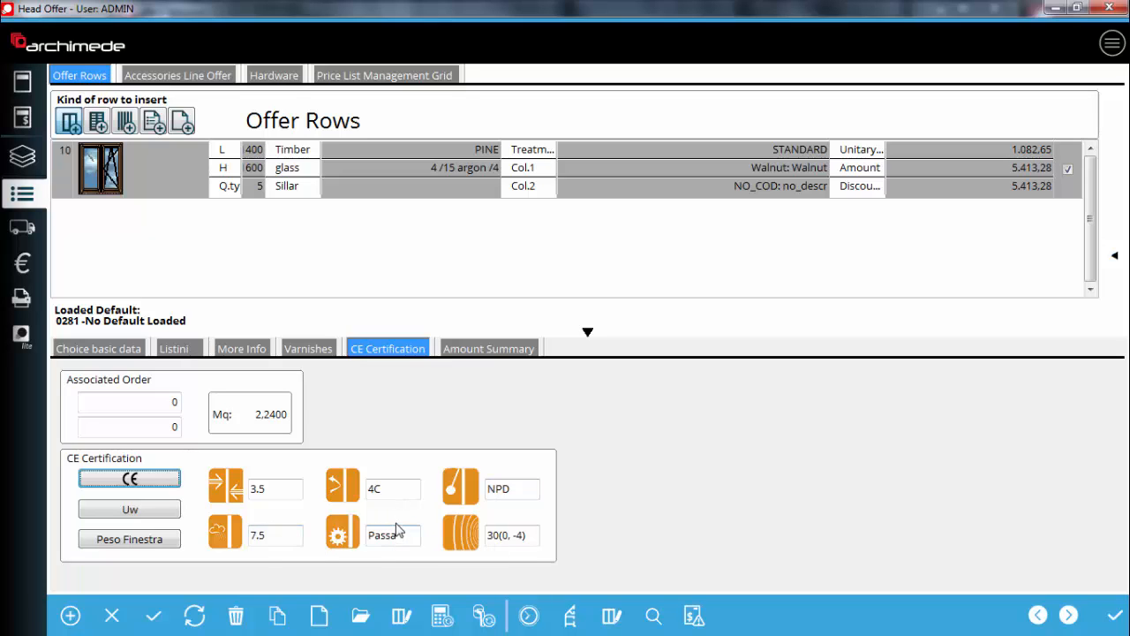
# Step: Review the window row's amount summary for both the main timber prices and the costs, and collapse the row details
pyautogui.click(476, 352)
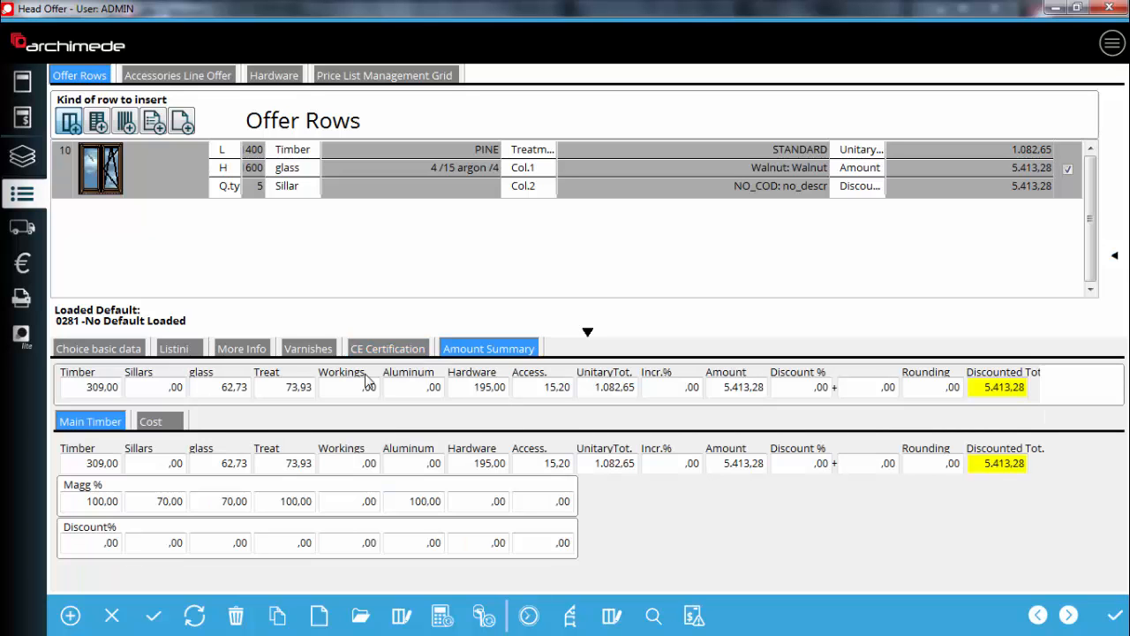
pyautogui.click(159, 423)
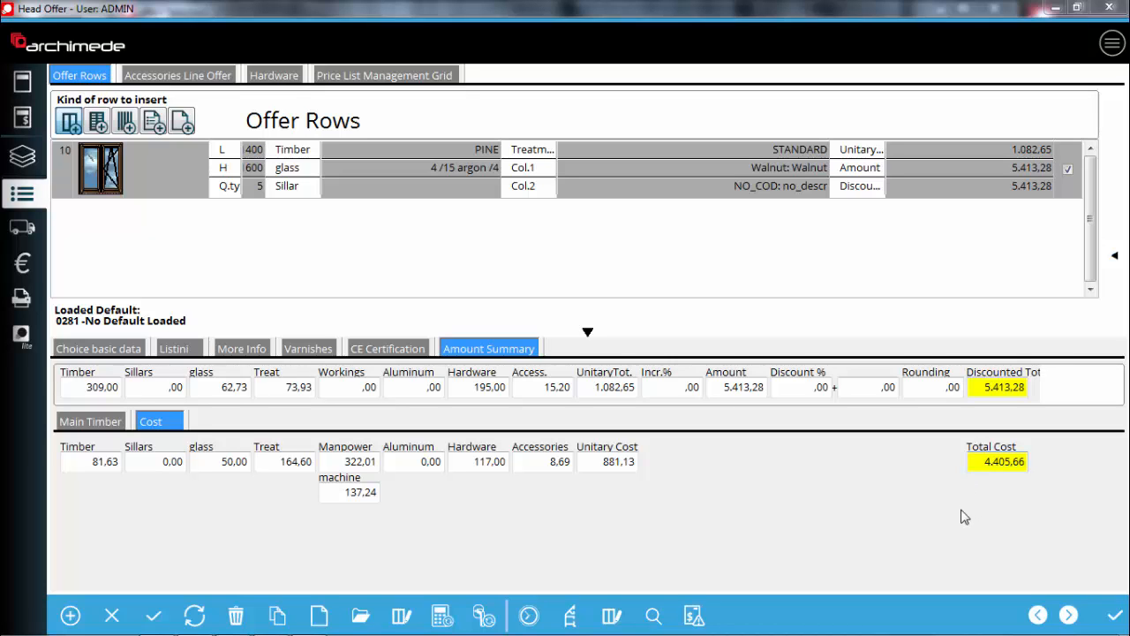
pyautogui.click(98, 425)
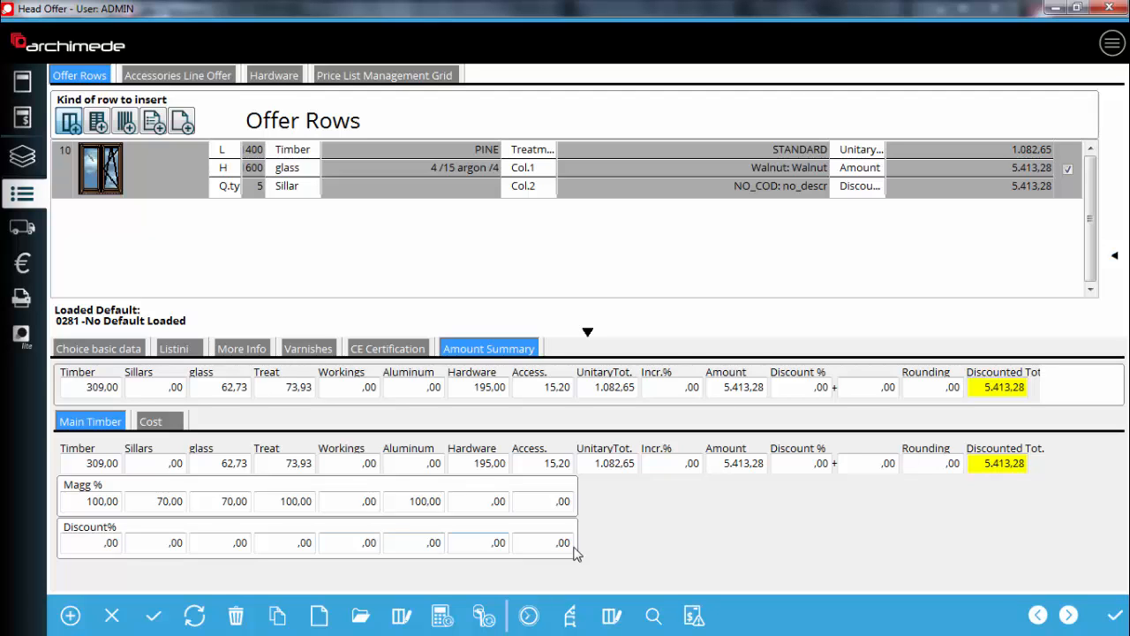
pyautogui.click(588, 331)
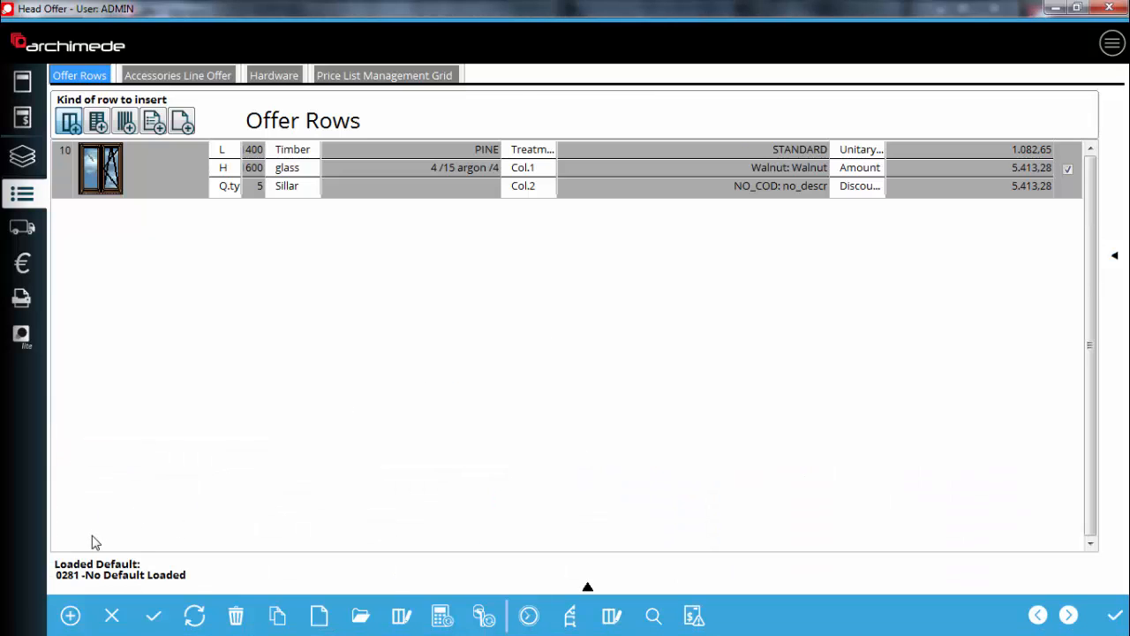
# Step: Add another window row based on project 01_WIN2S and change its shape to a round arch
pyautogui.click(71, 615)
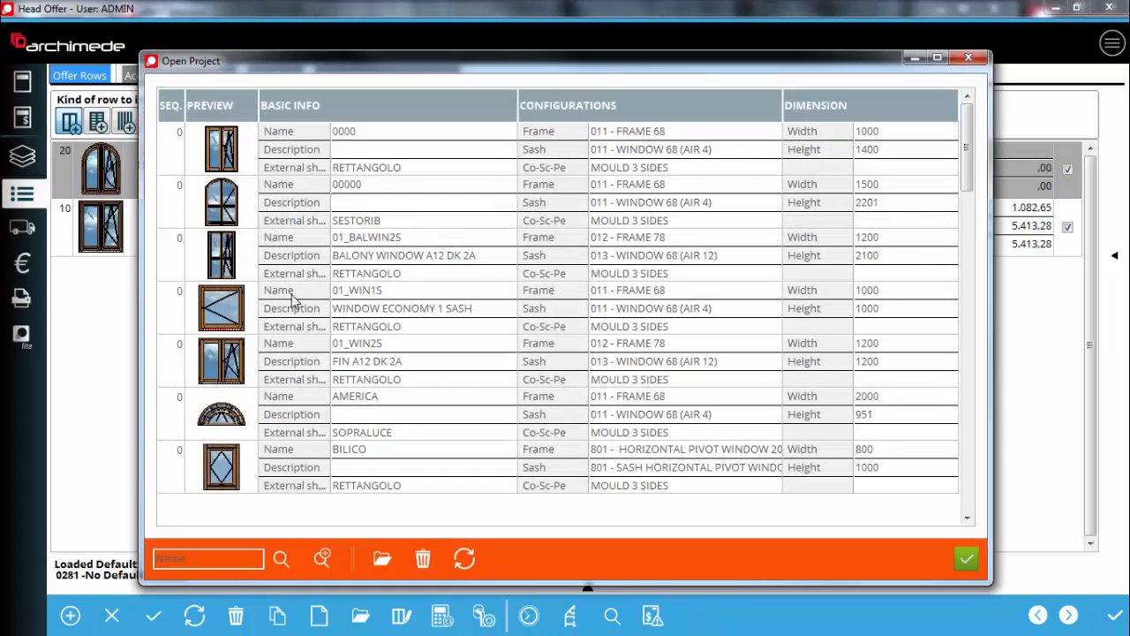
pyautogui.click(358, 366)
pyautogui.doubleClick(359, 366)
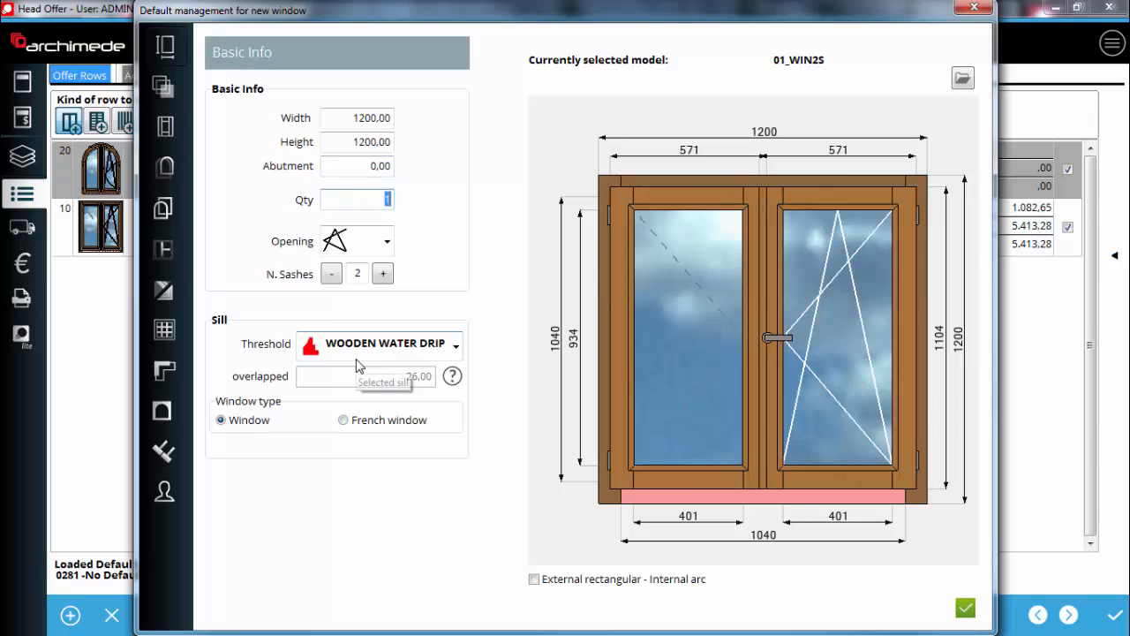
pyautogui.click(163, 209)
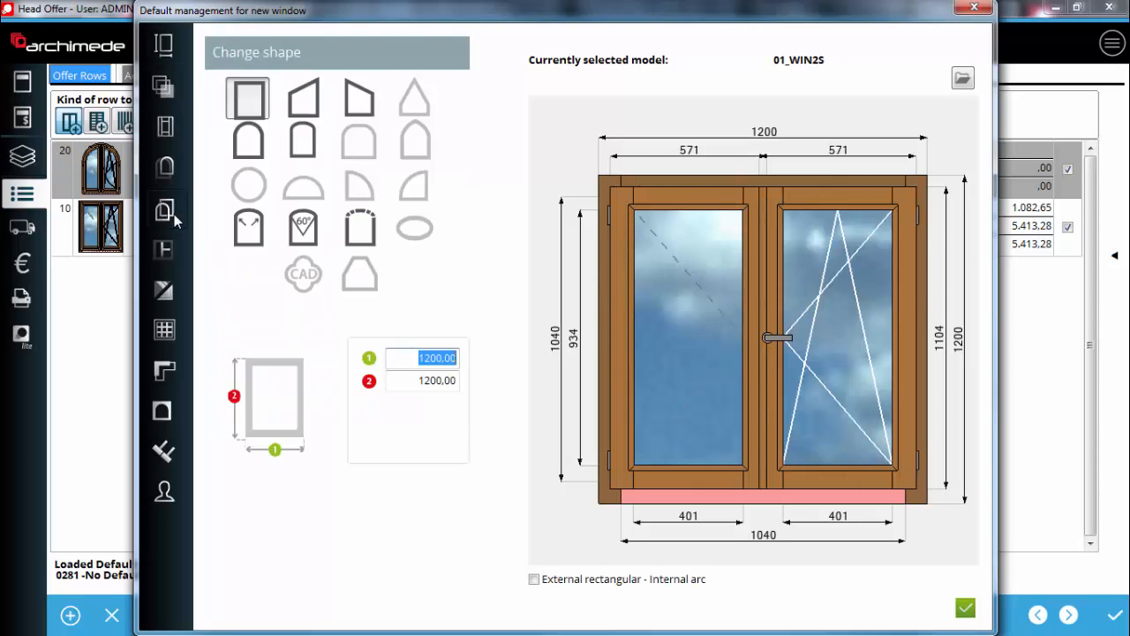
pyautogui.click(250, 141)
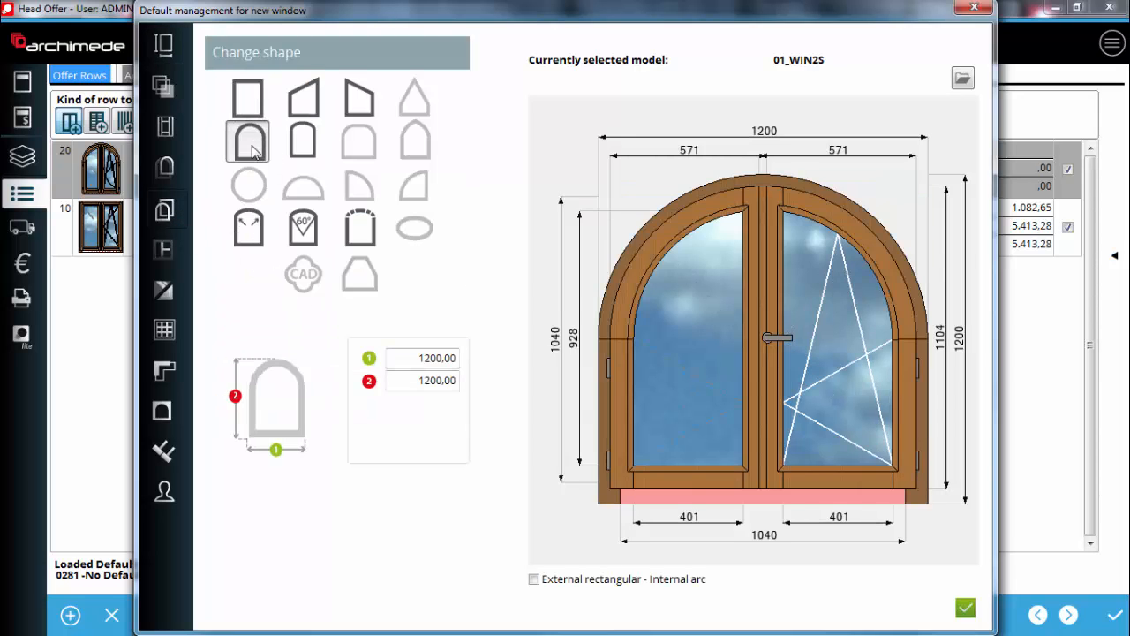
# Step: Set the arched window's height to 1600 and its opening to side-hung turn only
pyautogui.click(170, 53)
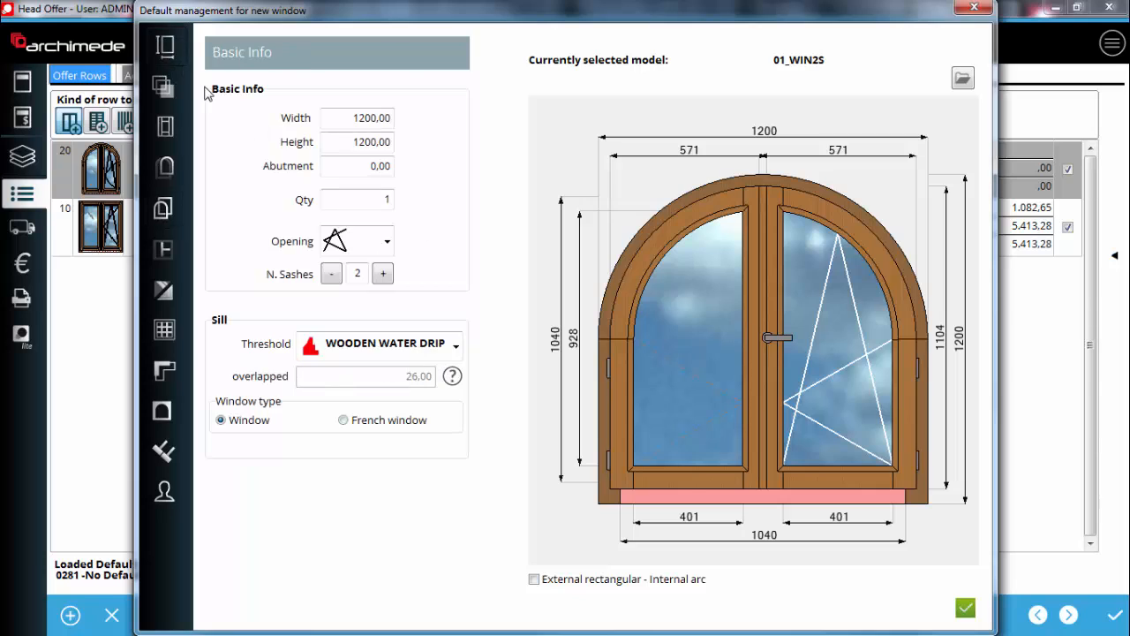
pyautogui.doubleClick(359, 148)
pyautogui.write('1600,00')
pyautogui.click(387, 241)
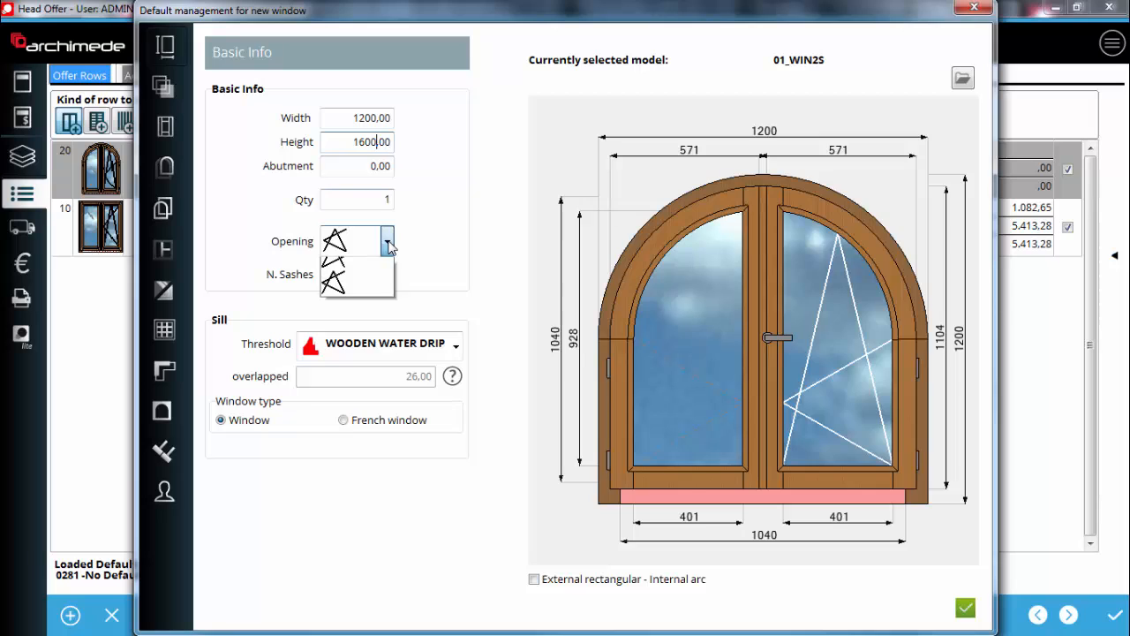
pyautogui.click(346, 297)
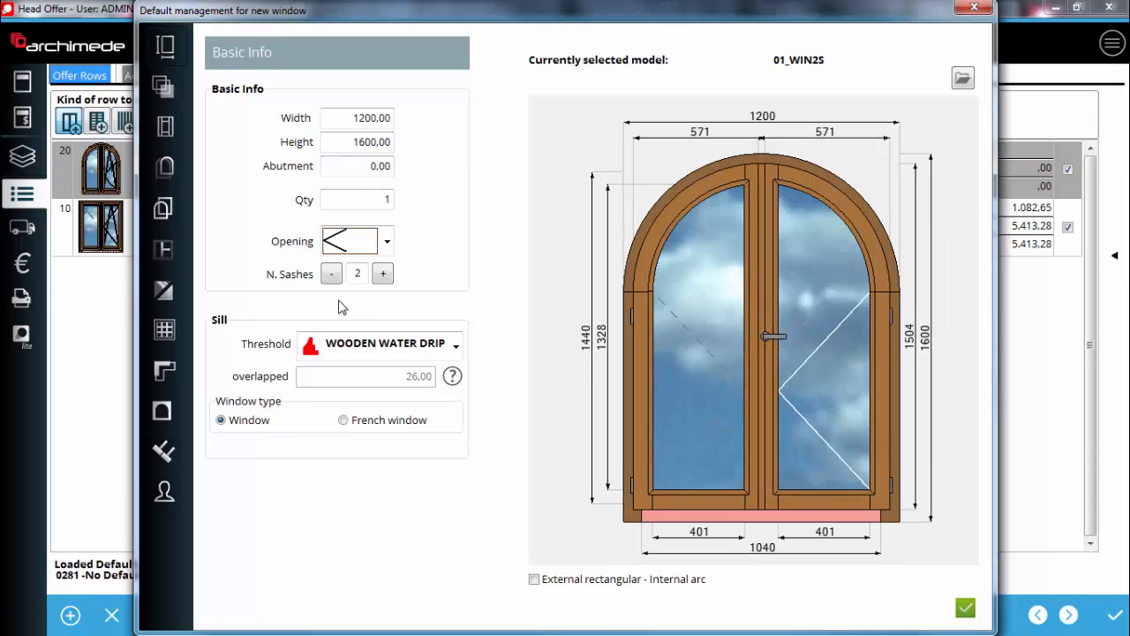
# Step: Set the arched window's quantity to 7 and complete it with the GBC water drip light bronze threshold accessory
pyautogui.click(364, 197)
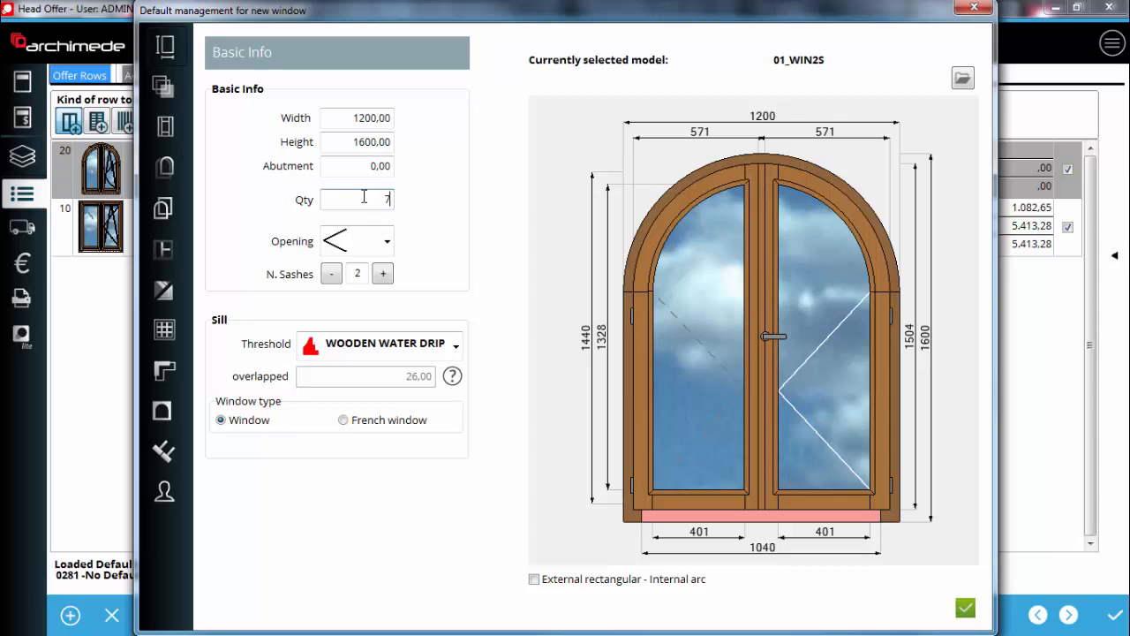
pyautogui.click(966, 610)
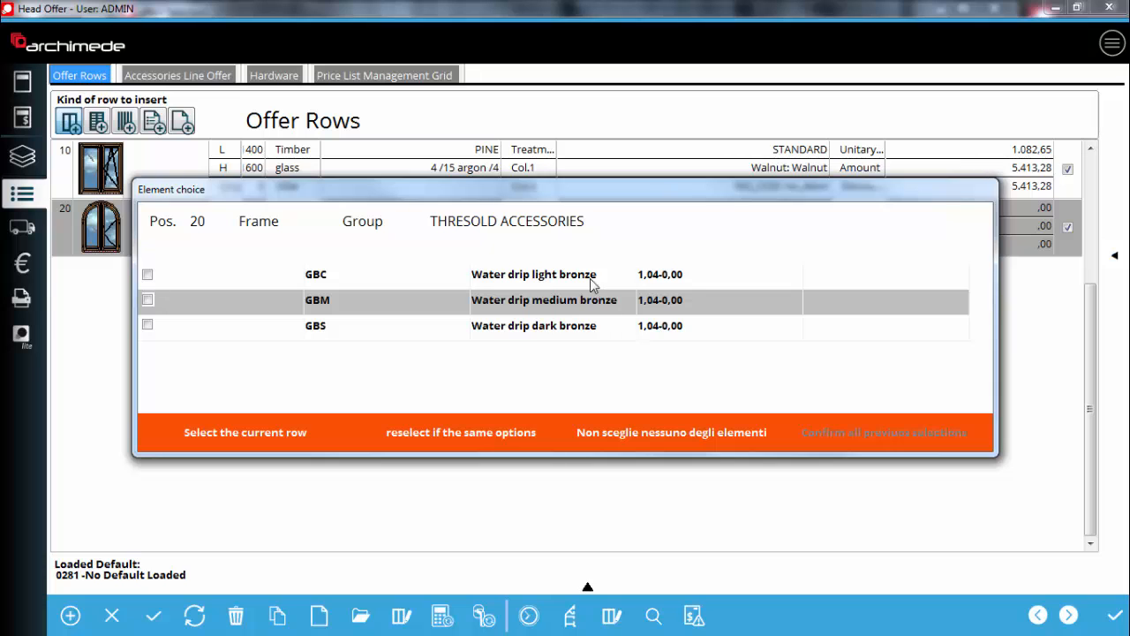
pyautogui.click(592, 280)
# Step: Add a French window row based on project 01_BALWIN2S and set its width to 2600
pyautogui.click(72, 614)
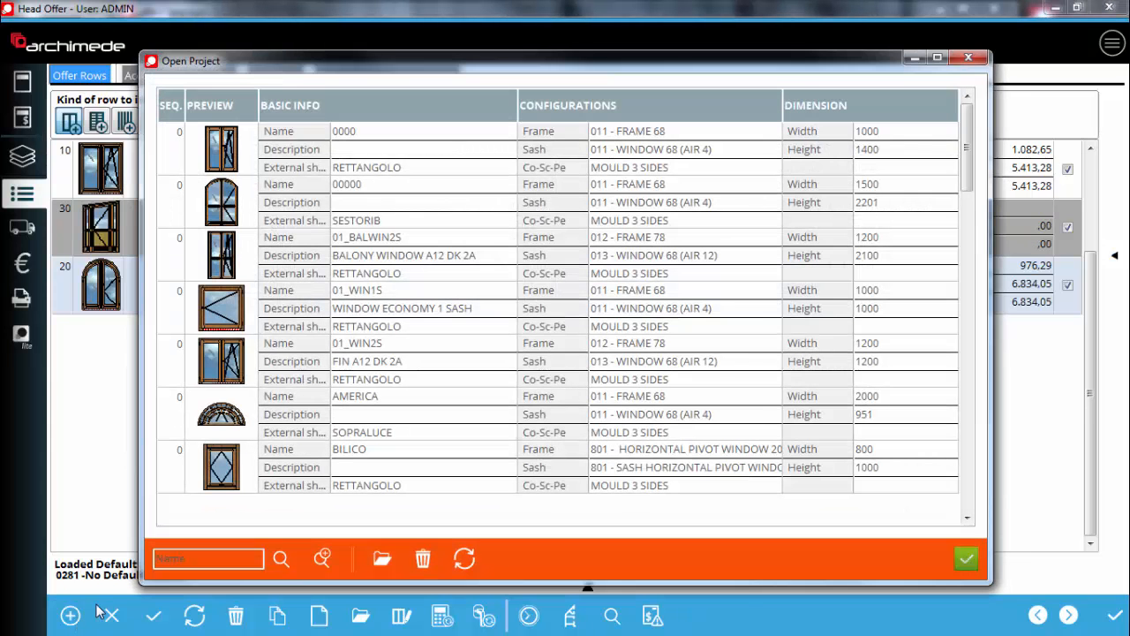
pyautogui.doubleClick(364, 269)
pyautogui.click(377, 117)
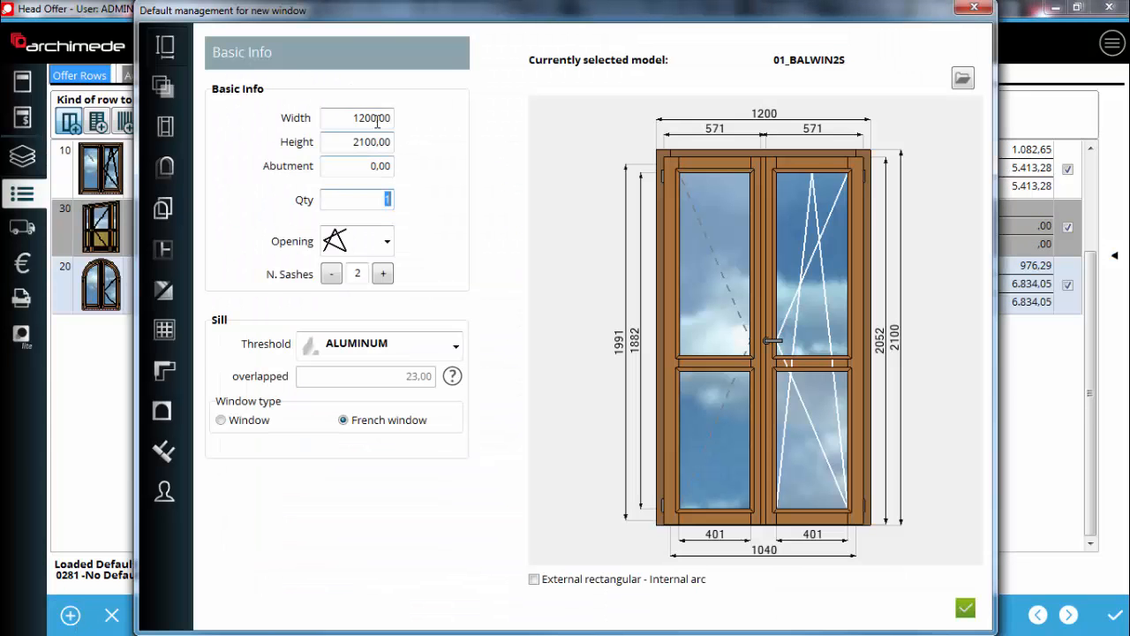
pyautogui.write('2600,00')
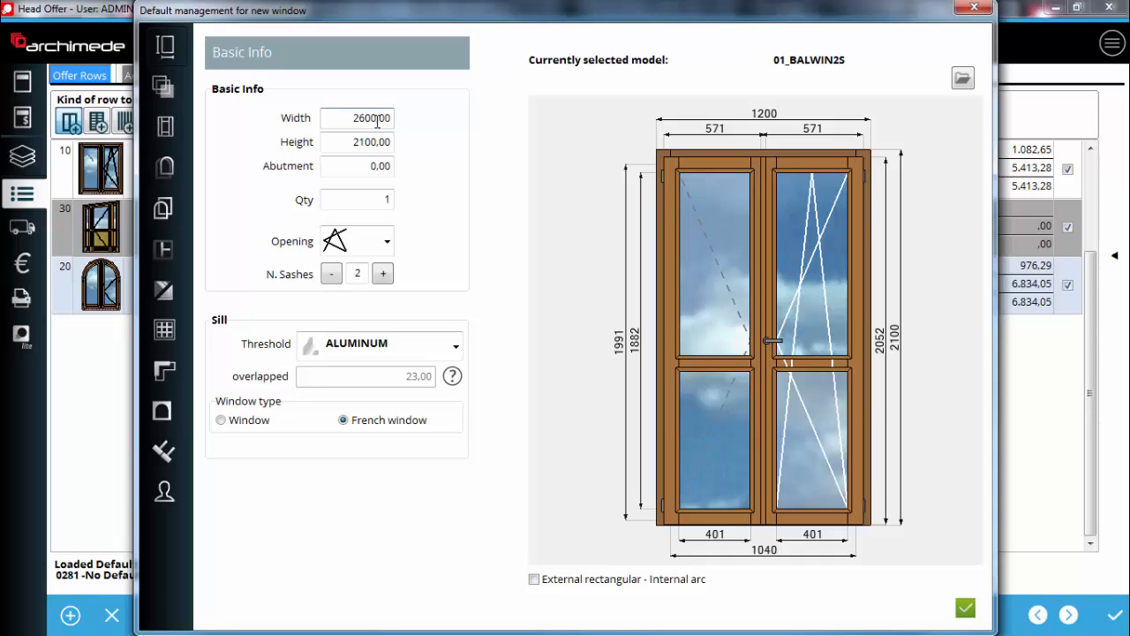
pyautogui.press('Tab')
pyautogui.press('Tab')
pyautogui.press('Tab')
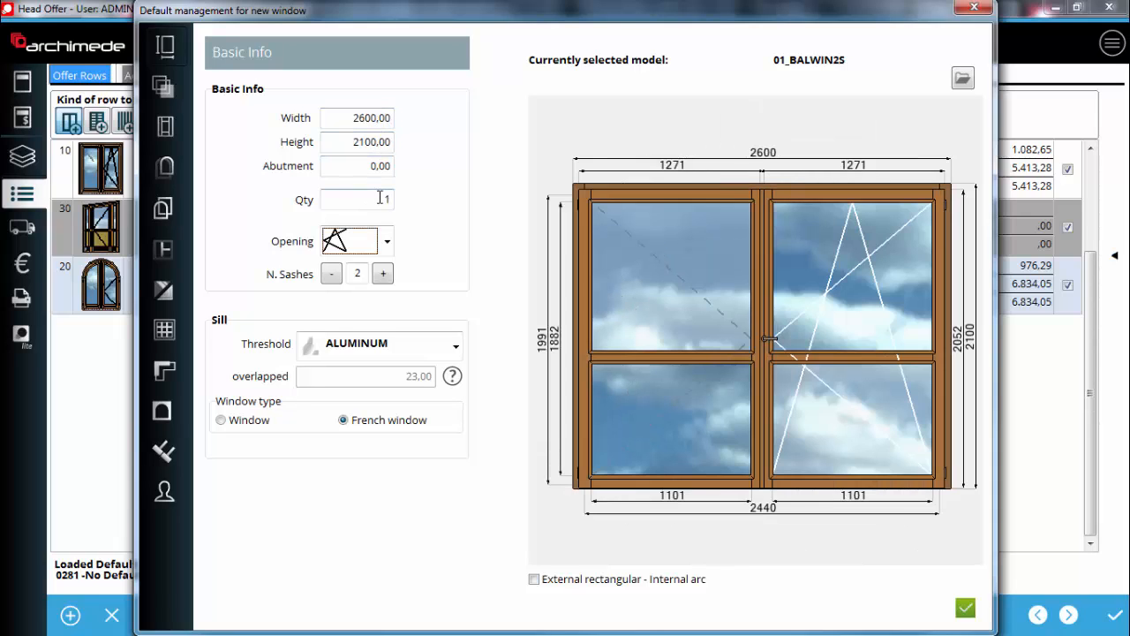
# Step: Set the French window's quantity to 6 and its number of sashes to 3
pyautogui.click(382, 199)
pyautogui.write('6')
pyautogui.click(383, 273)
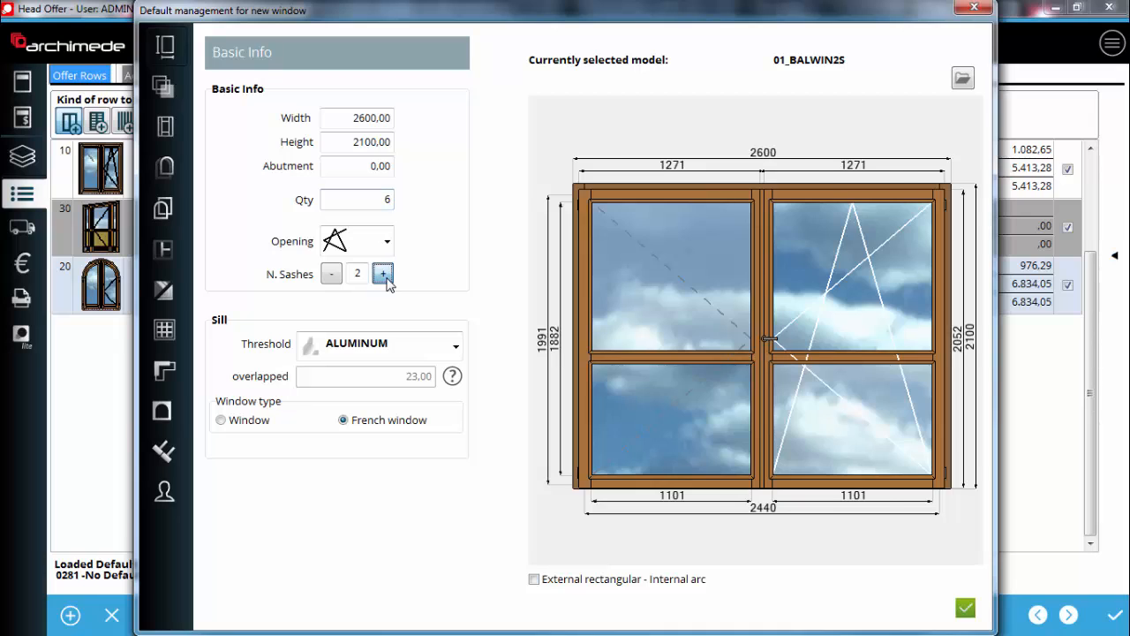
# Step: Change the middle sash's opening from tilt-and-turn to a simple right-hand turn (dr)
pyautogui.click(163, 85)
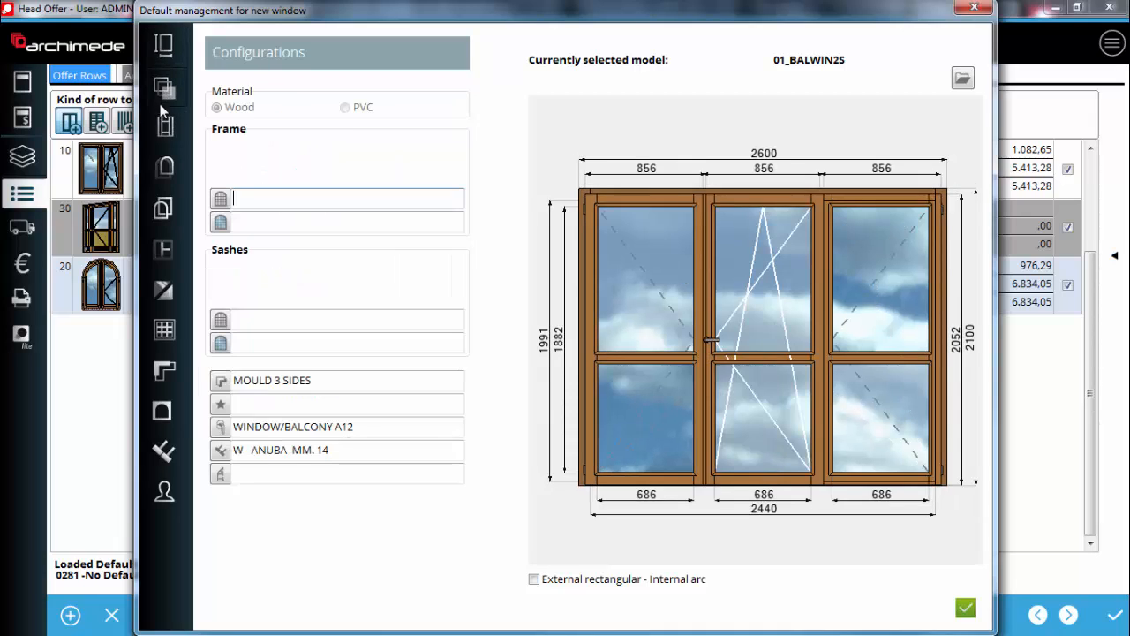
pyautogui.click(165, 127)
pyautogui.click(167, 170)
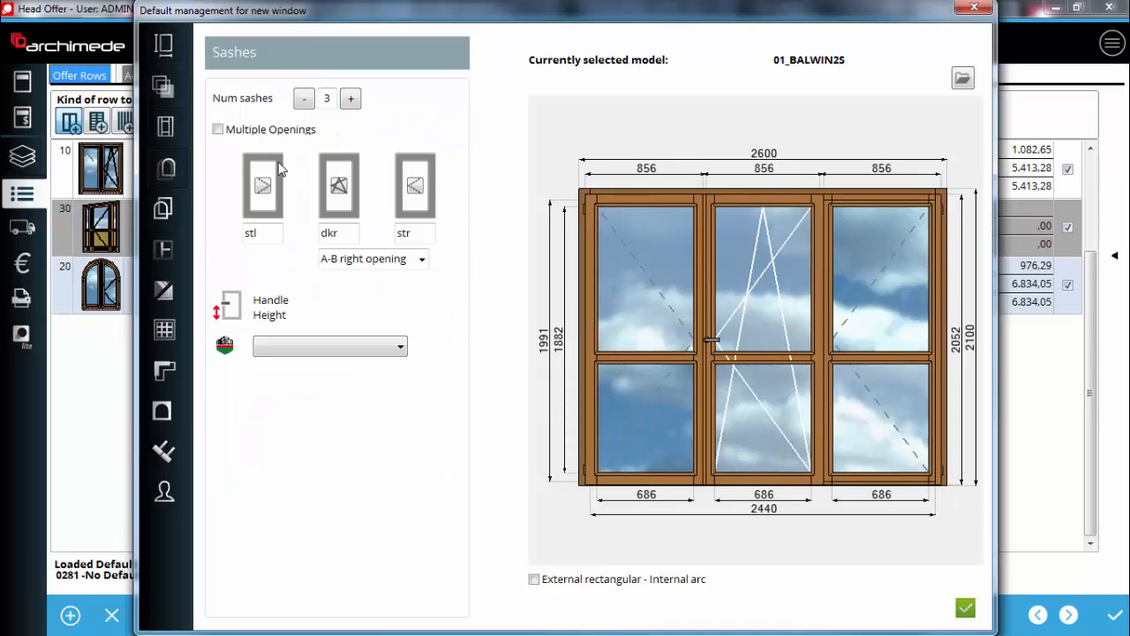
pyautogui.click(337, 189)
pyautogui.click(392, 162)
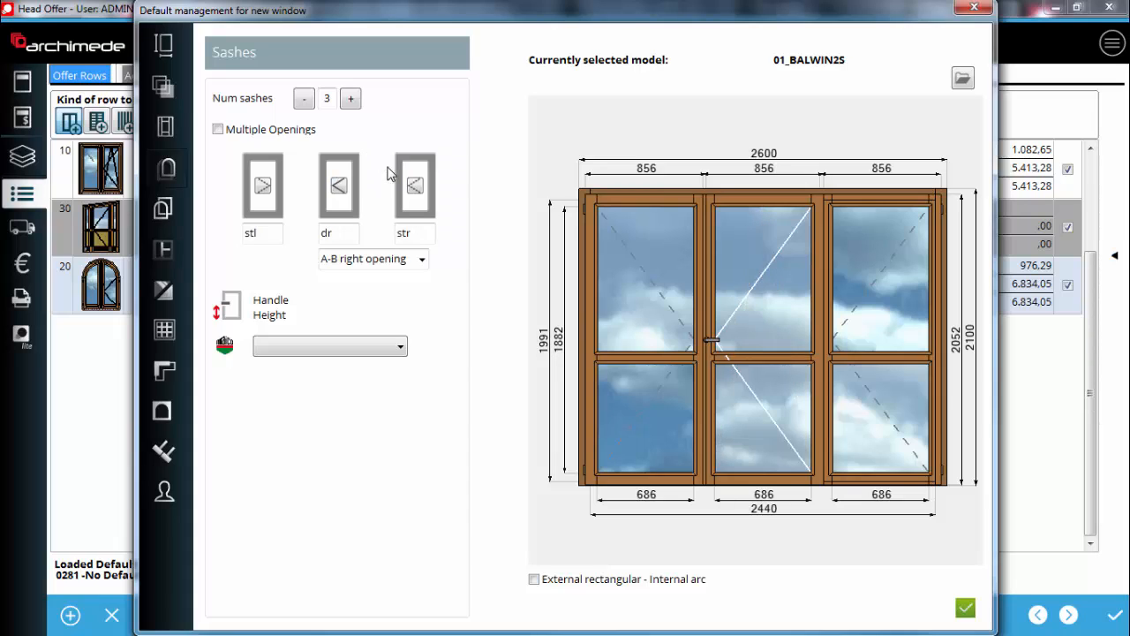
# Step: Recalculate the symmetrical sashes with sash 2's external width set to 1100 and confirm the French window row
pyautogui.click(166, 249)
pyautogui.click(381, 221)
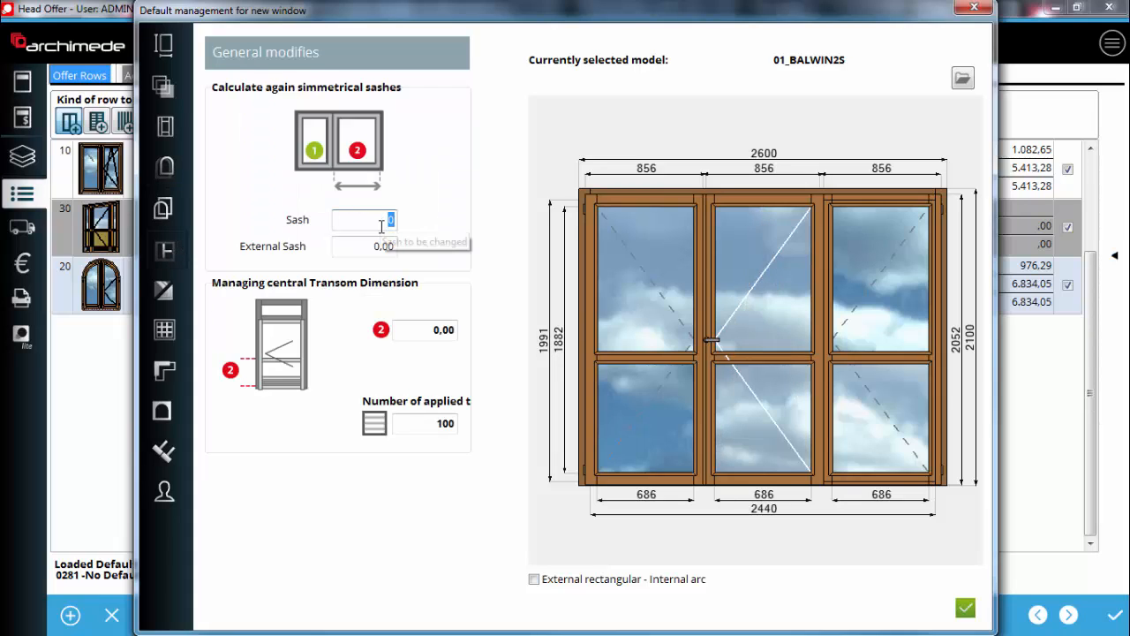
pyautogui.write('2')
pyautogui.doubleClick(382, 247)
pyautogui.write('11')
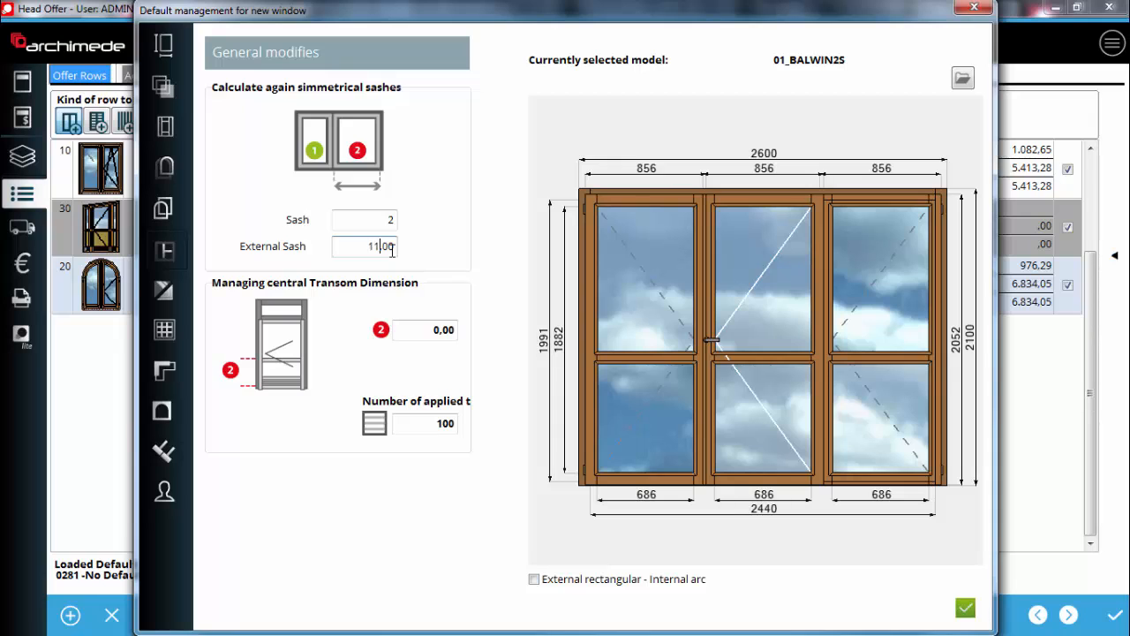
pyautogui.write('00')
pyautogui.press('Tab')
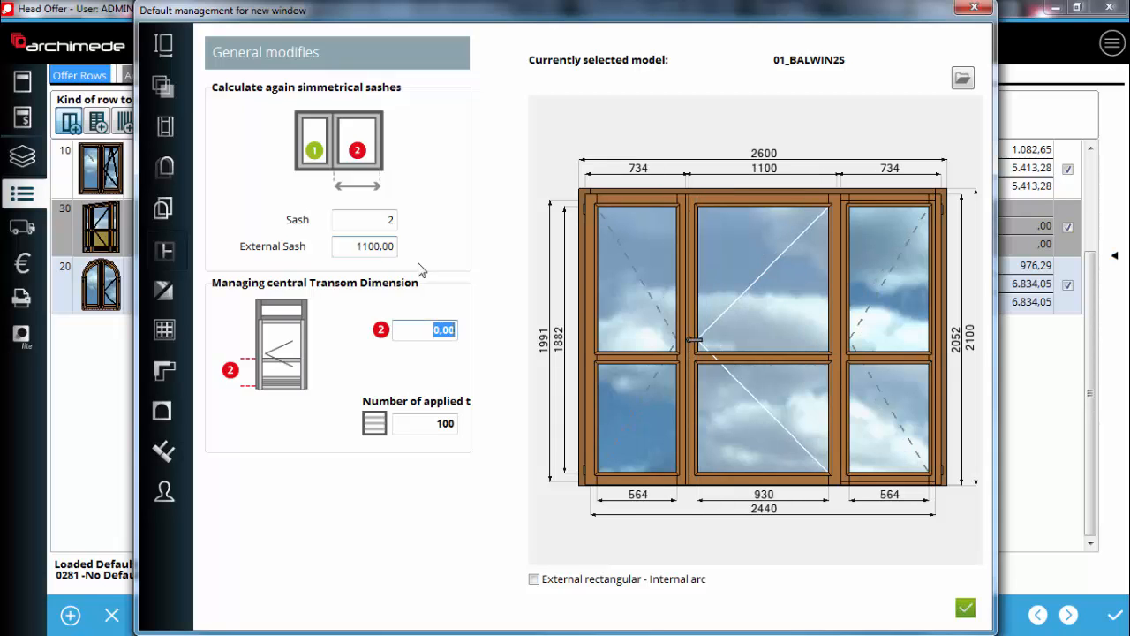
pyautogui.click(965, 607)
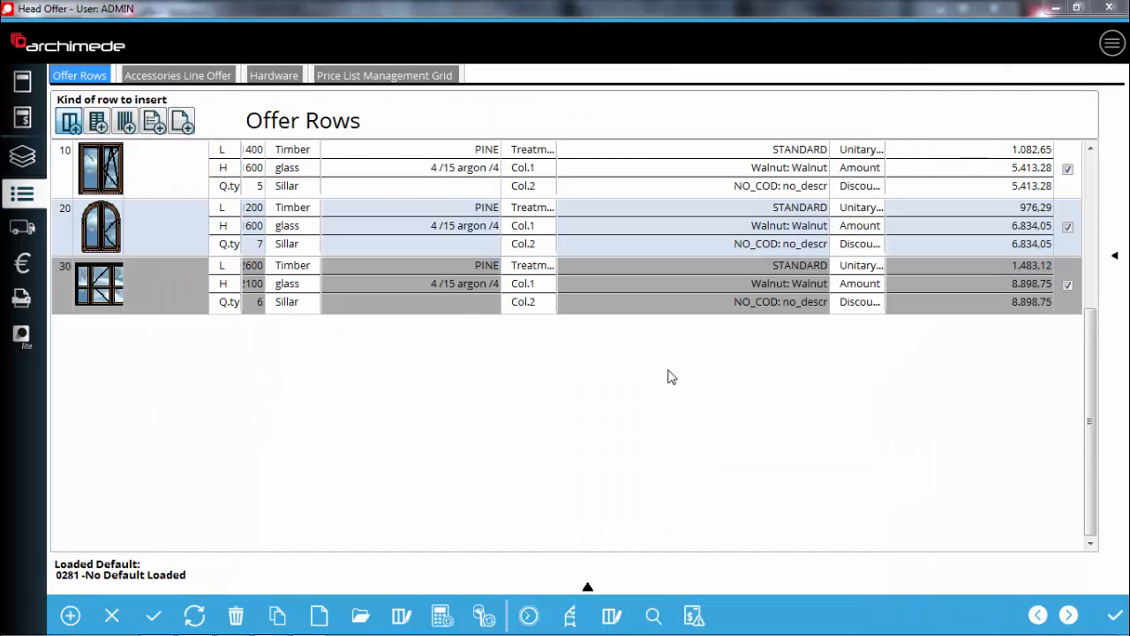
# Step: Examine the job's calculated times by phase, expanding CNC Machining for position 20's frame and sashes, and close the time detail
pyautogui.click(529, 617)
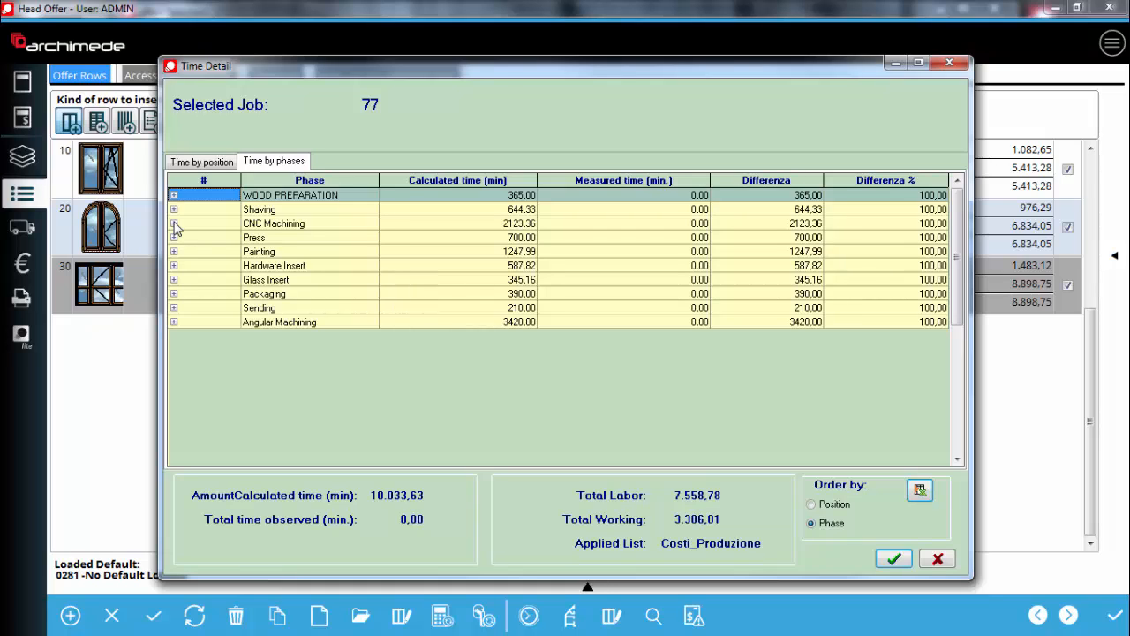
pyautogui.click(174, 224)
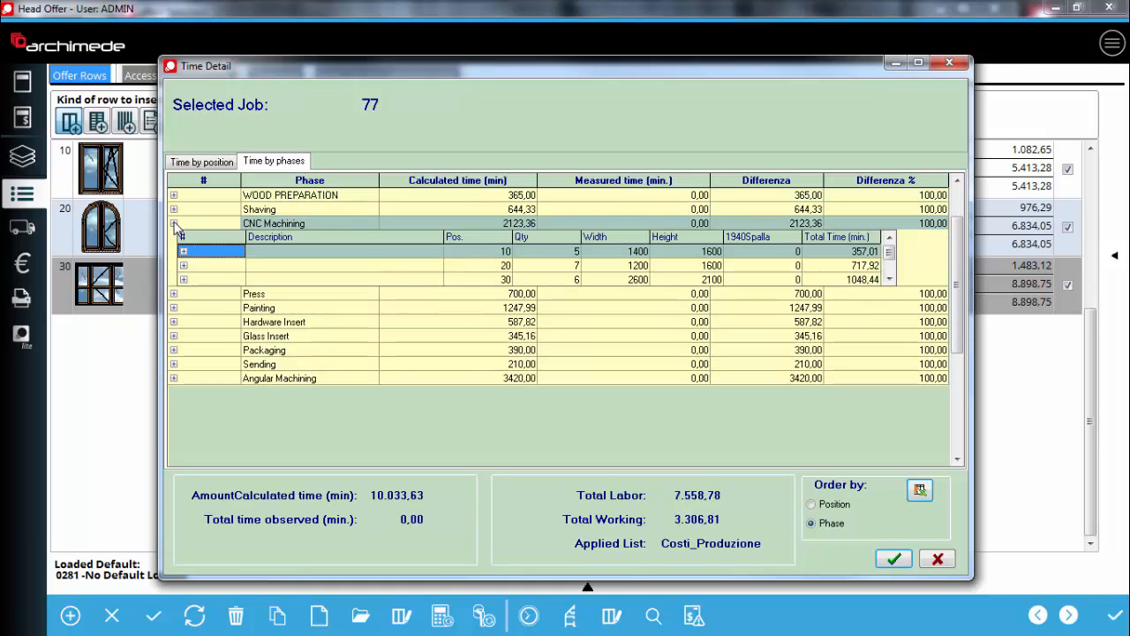
pyautogui.click(504, 265)
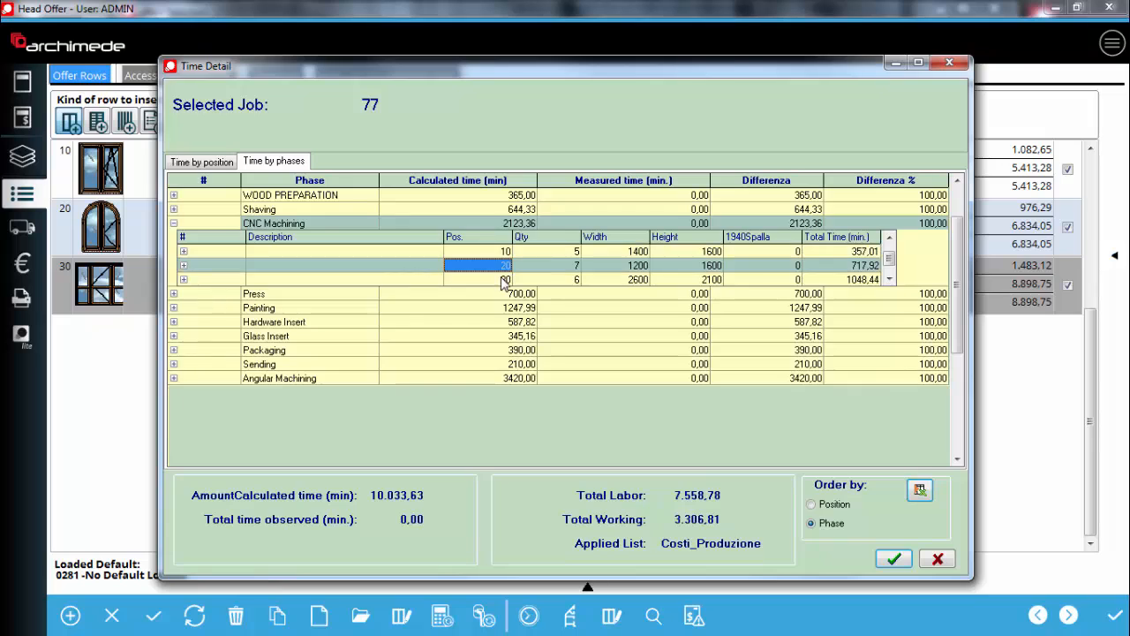
pyautogui.click(503, 280)
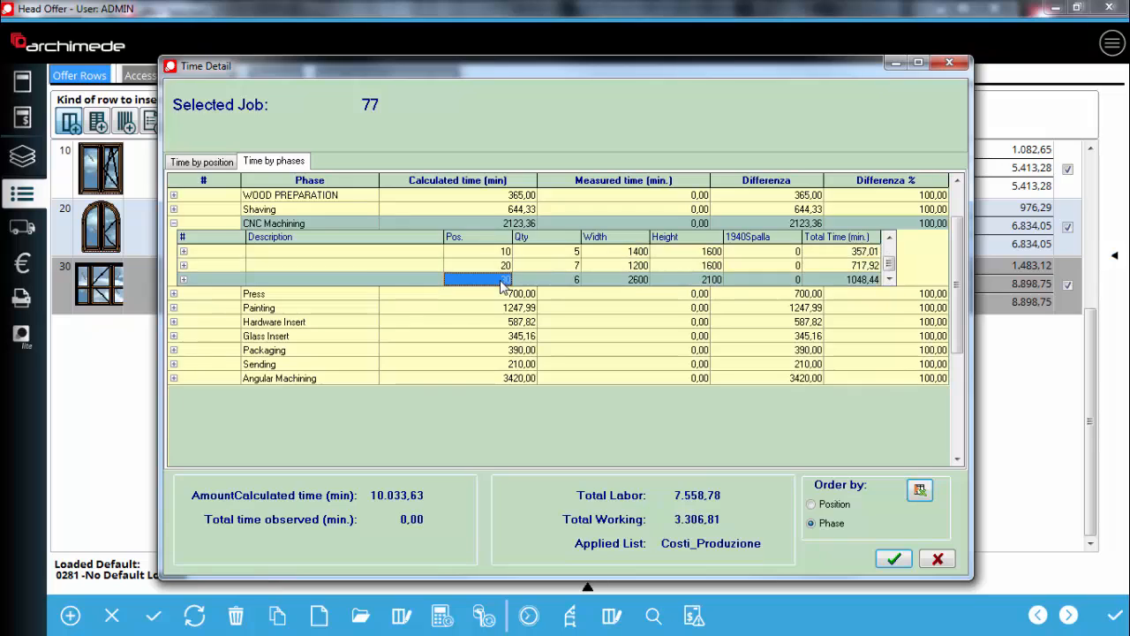
pyautogui.click(184, 264)
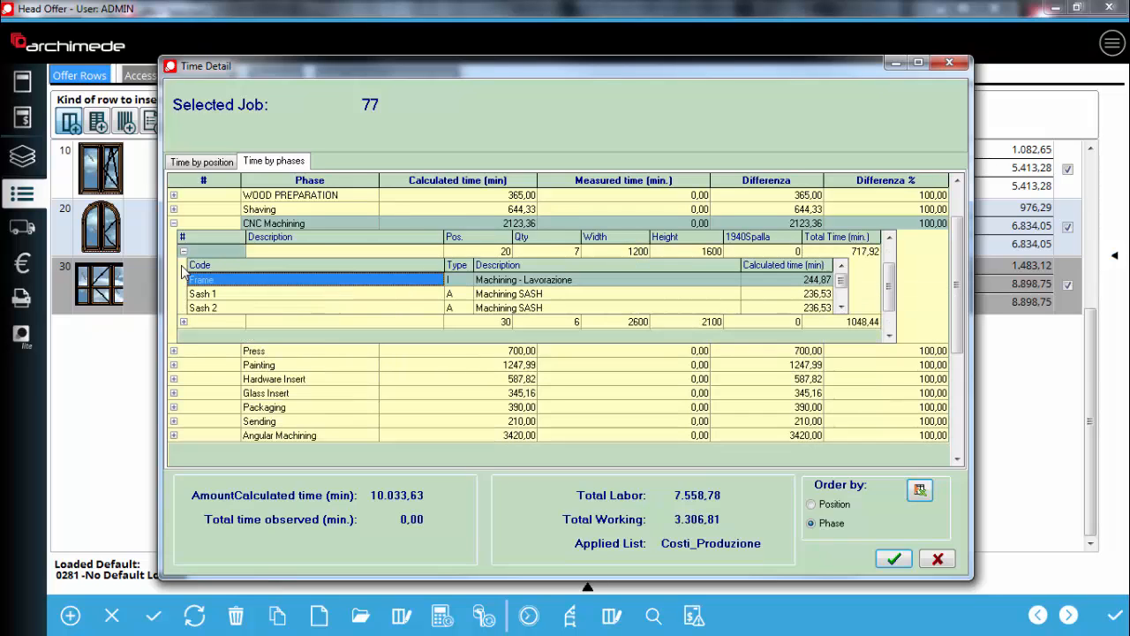
pyautogui.click(521, 299)
pyautogui.click(523, 309)
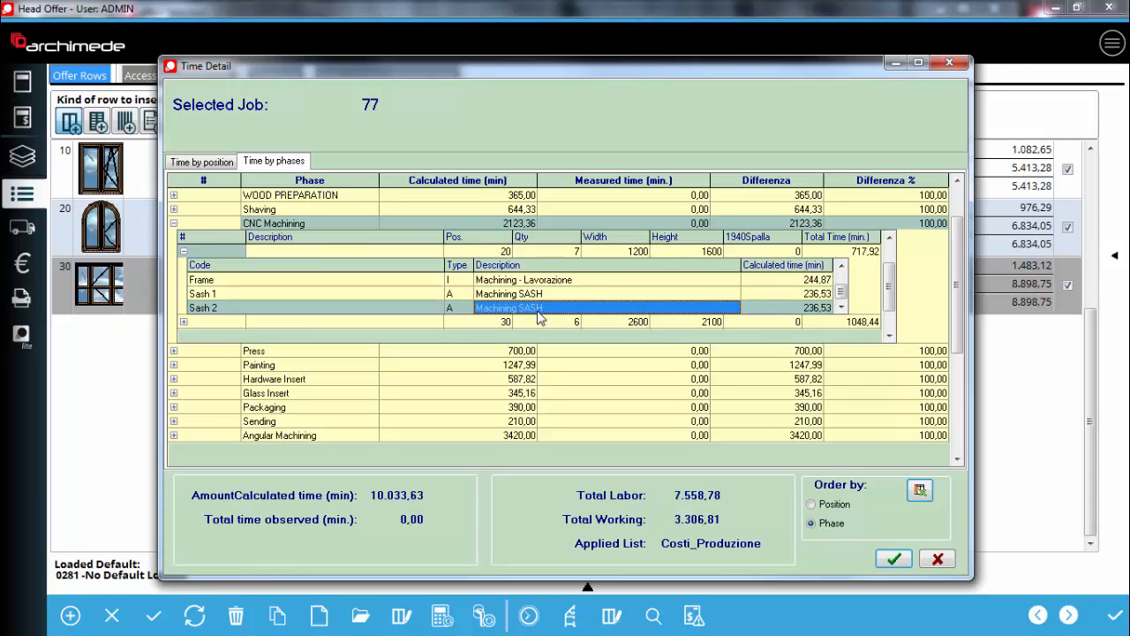
pyautogui.click(938, 559)
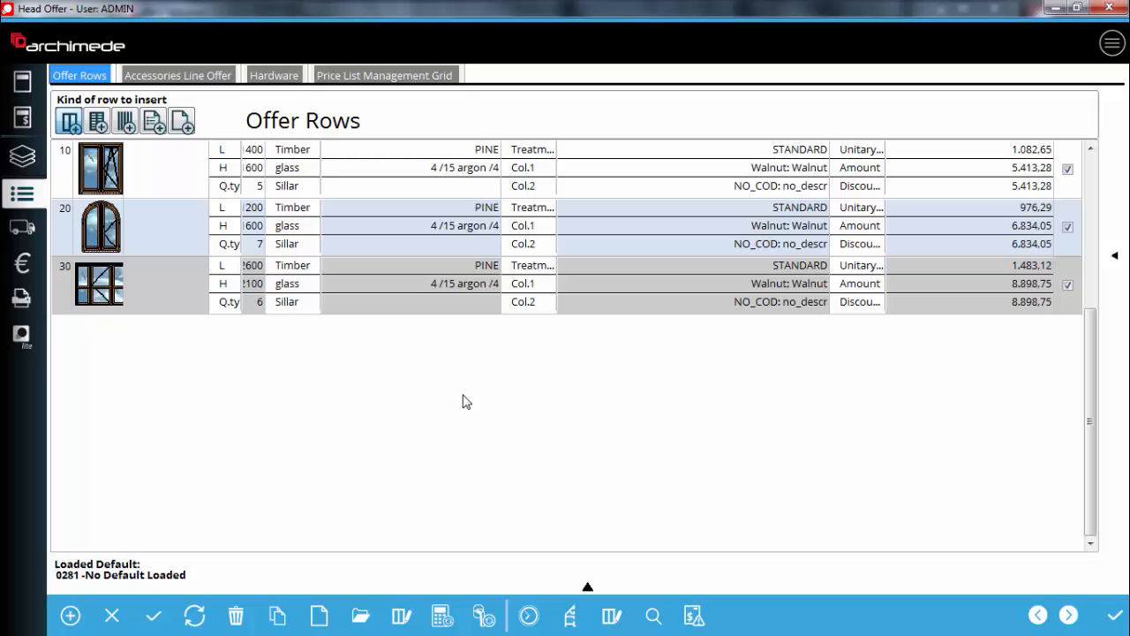
# Step: Add the TRANSPORT group's Delivery Cost accessory to the offer heading
pyautogui.click(22, 231)
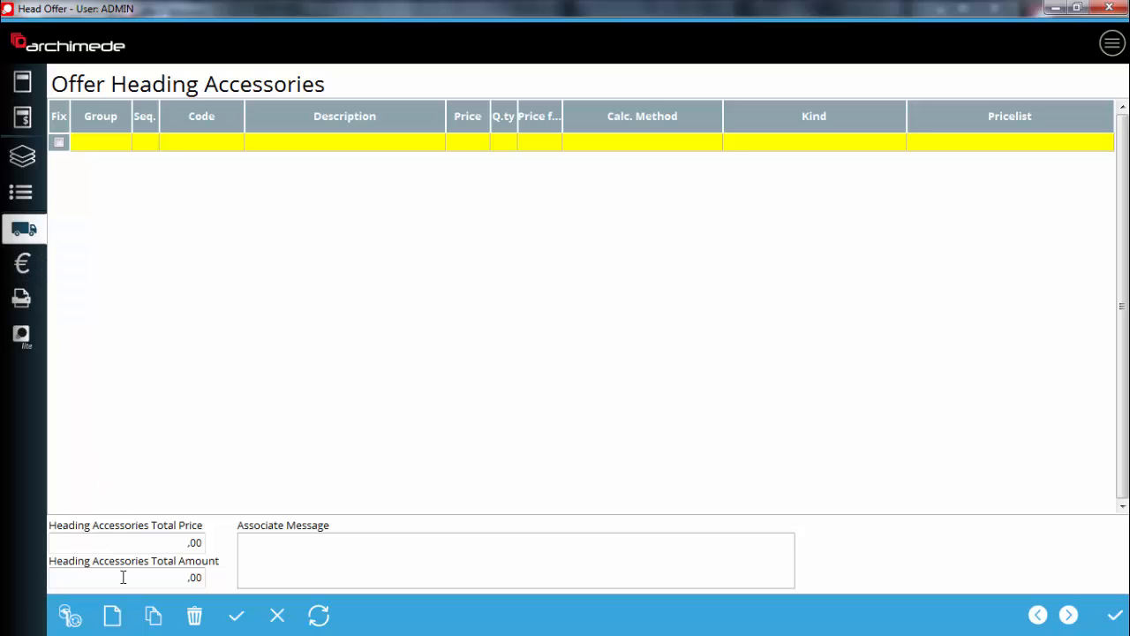
pyautogui.click(113, 615)
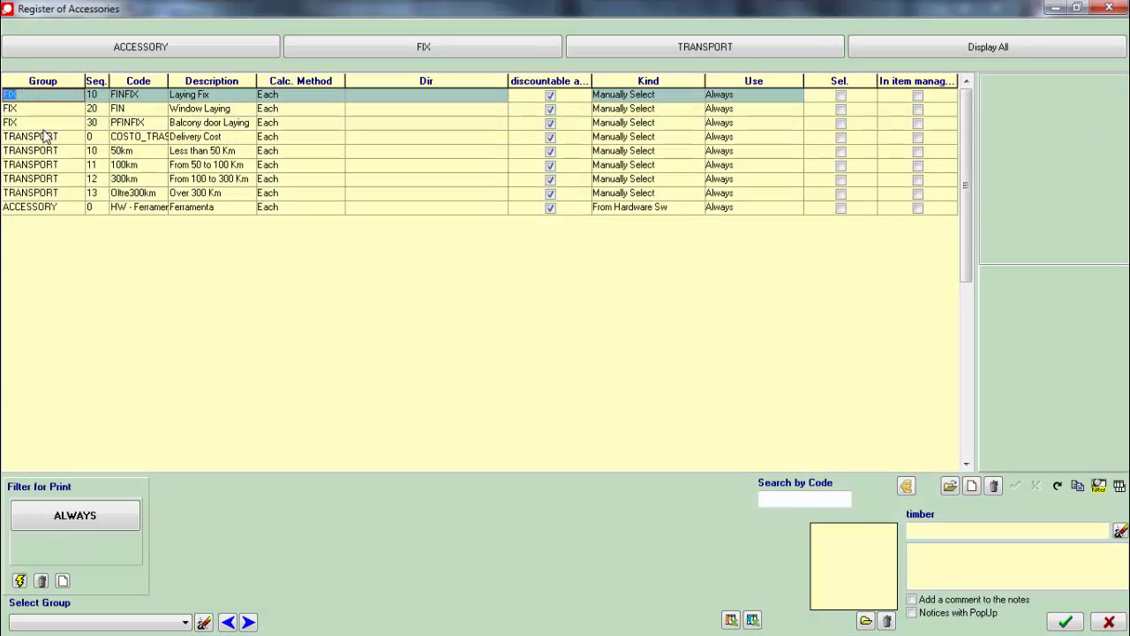
pyautogui.doubleClick(49, 138)
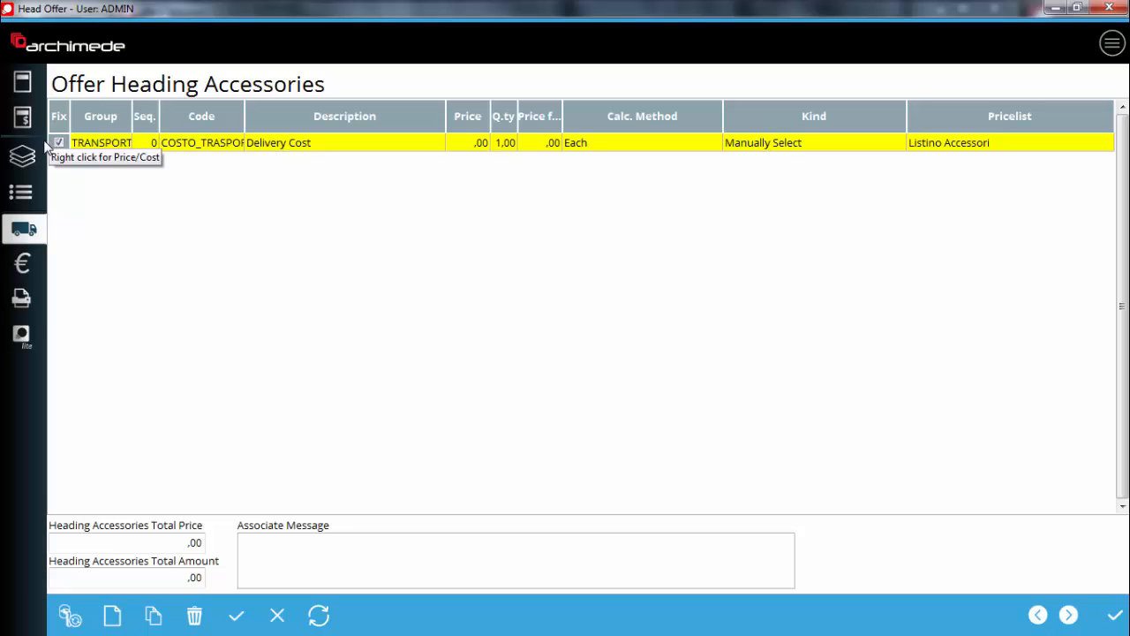
# Step: Review the offer's amount summary, checking the total from the rows and the Discount 1 percentage
pyautogui.click(23, 265)
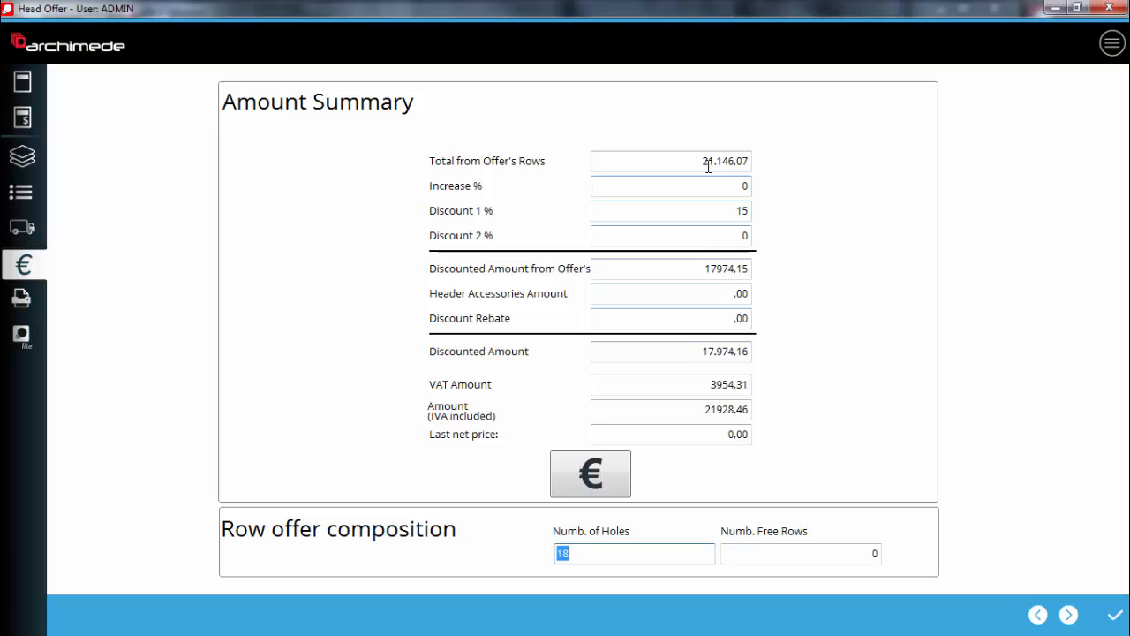
pyautogui.click(710, 162)
pyautogui.click(713, 212)
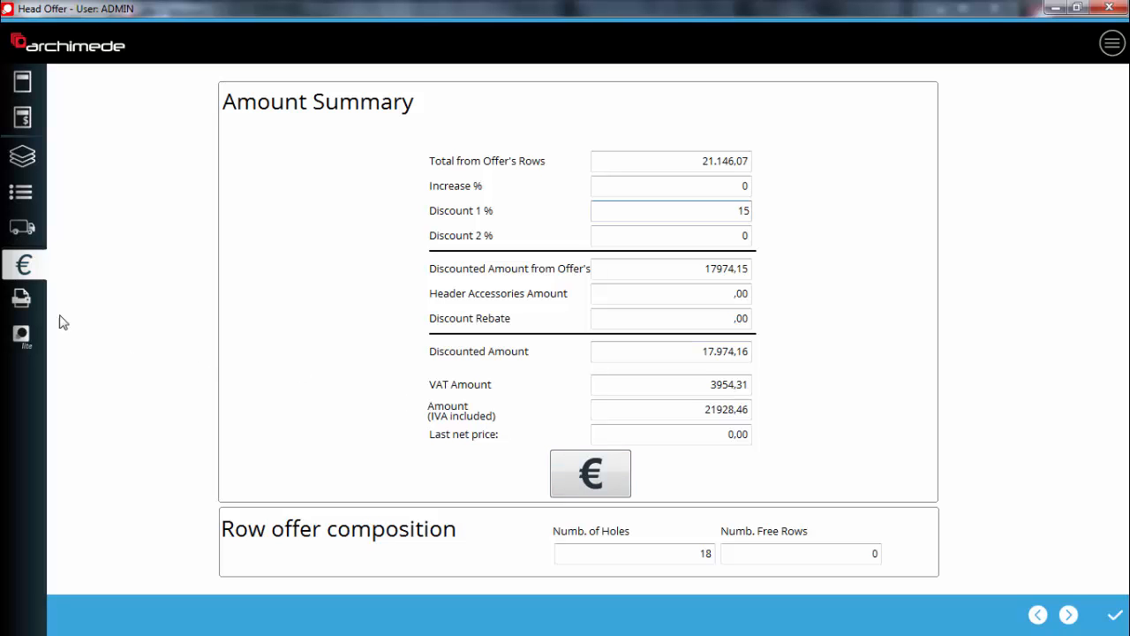
# Step: Print the offer to a PDF document and enlarge its pages to the full window width
pyautogui.click(22, 301)
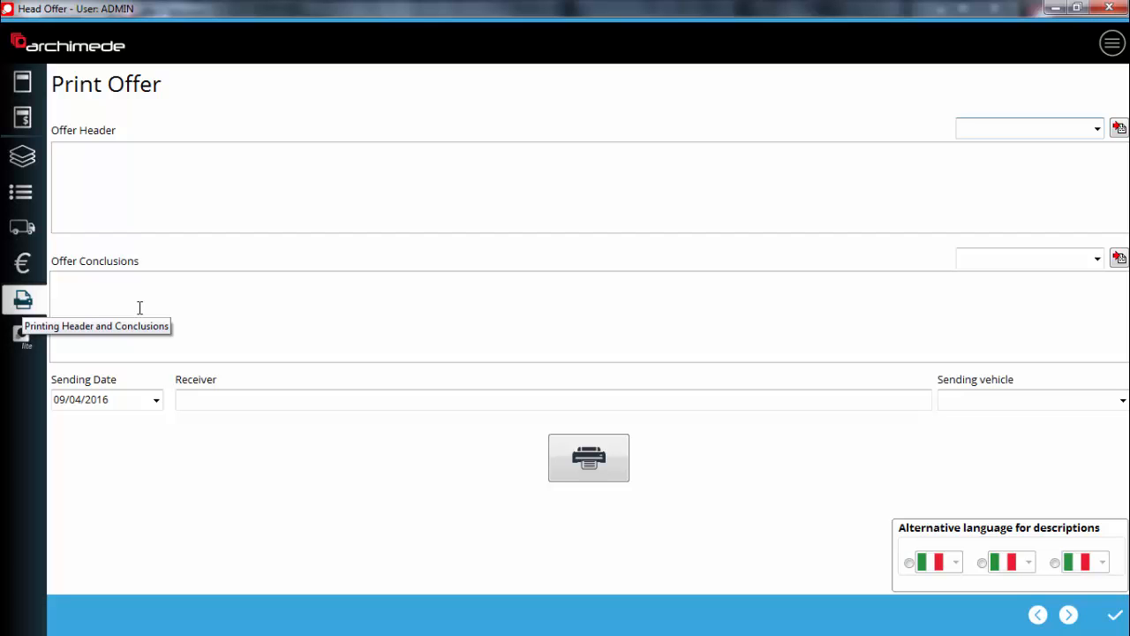
pyautogui.click(578, 459)
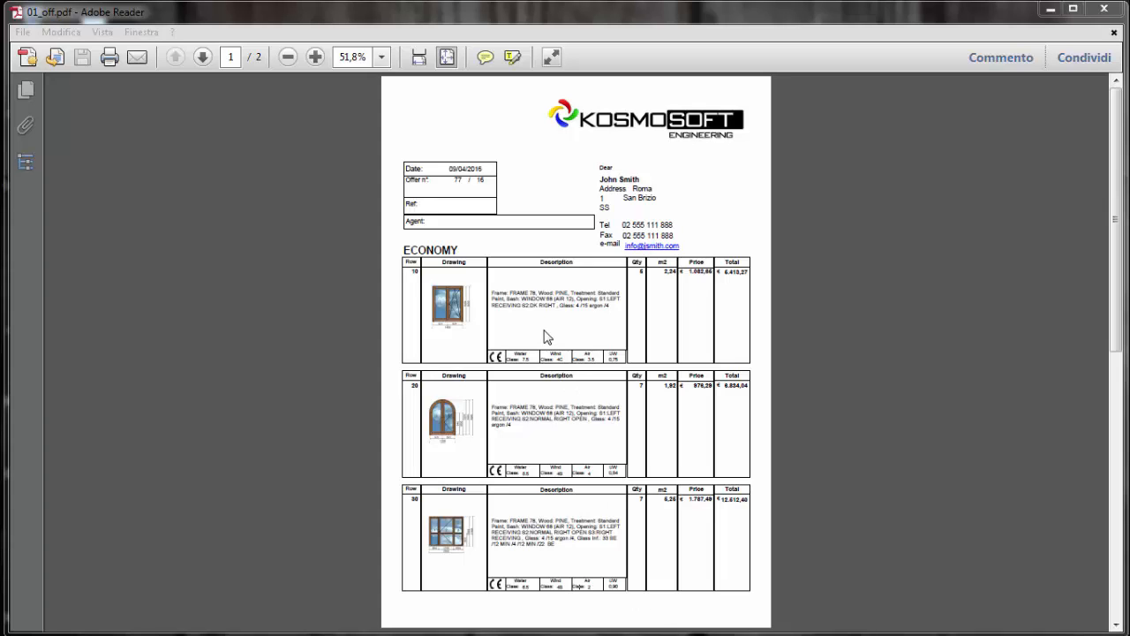
pyautogui.click(416, 56)
# Step: Examine the printed offer's customer heading and each window row's drawing, description, performance classes, quantity and price
pyautogui.scroll(-3, 489, 299)
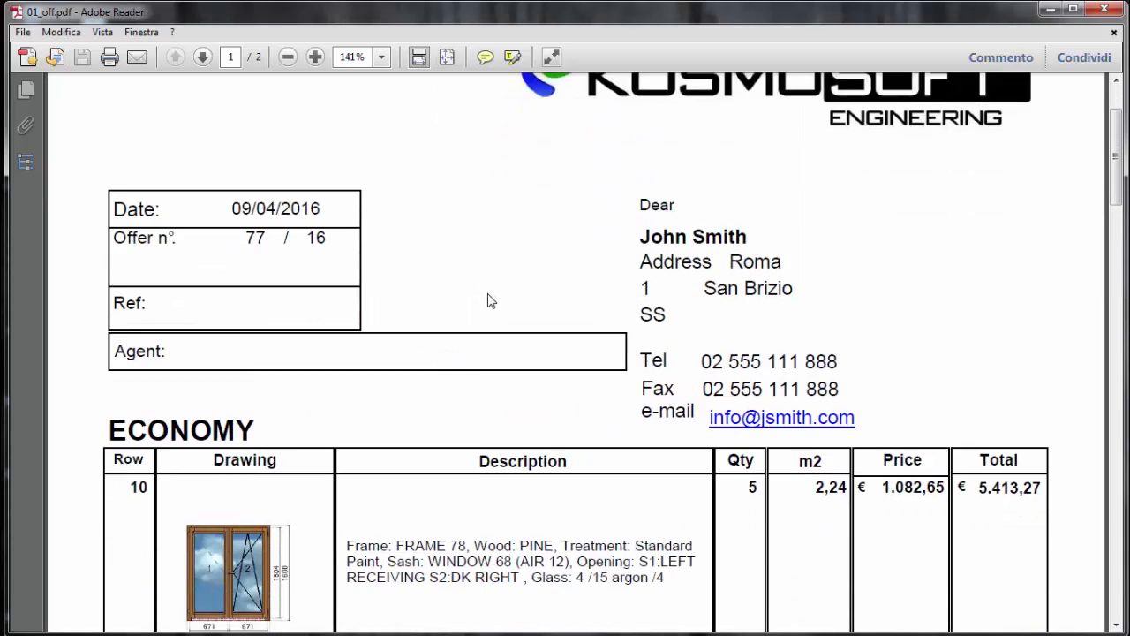
pyautogui.scroll(-2, 491, 301)
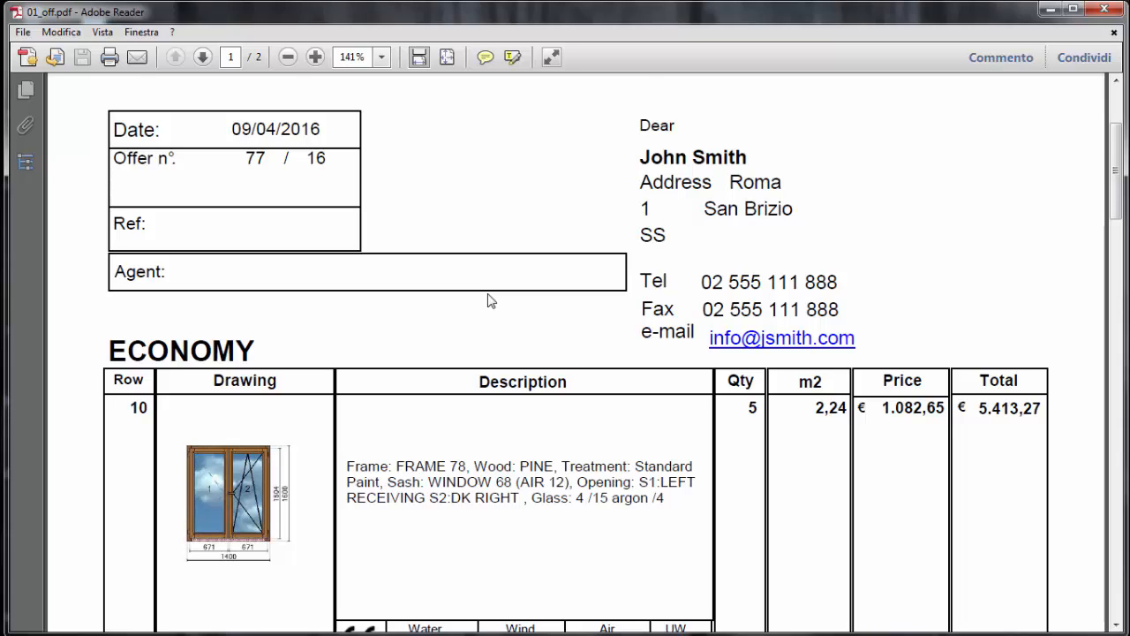
pyautogui.scroll(-6, 491, 300)
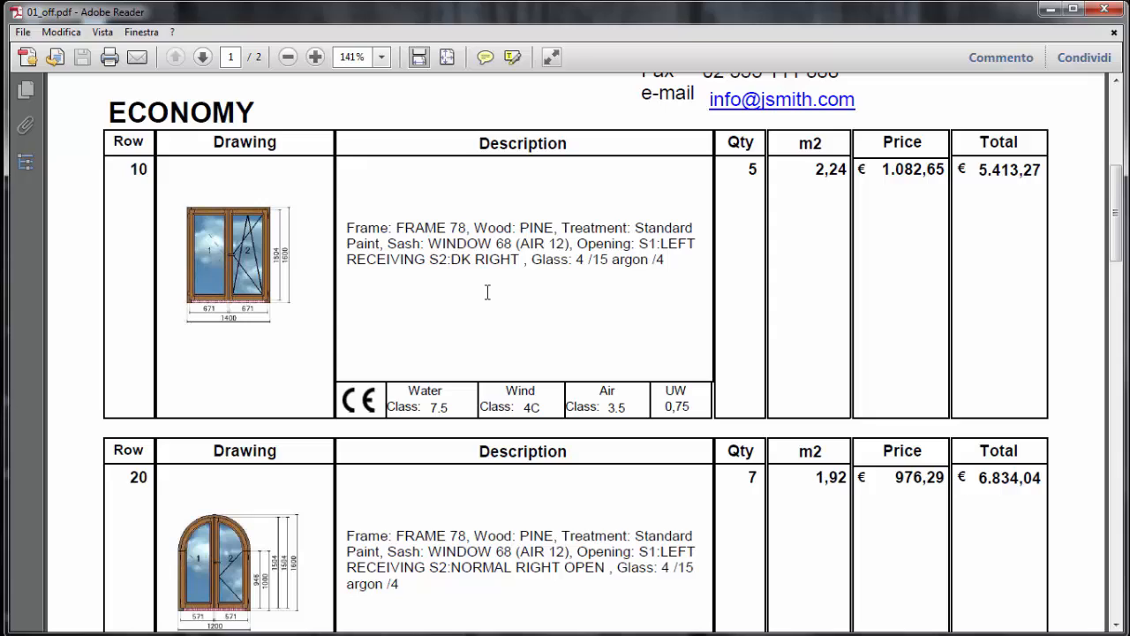
pyautogui.scroll(-1, 488, 292)
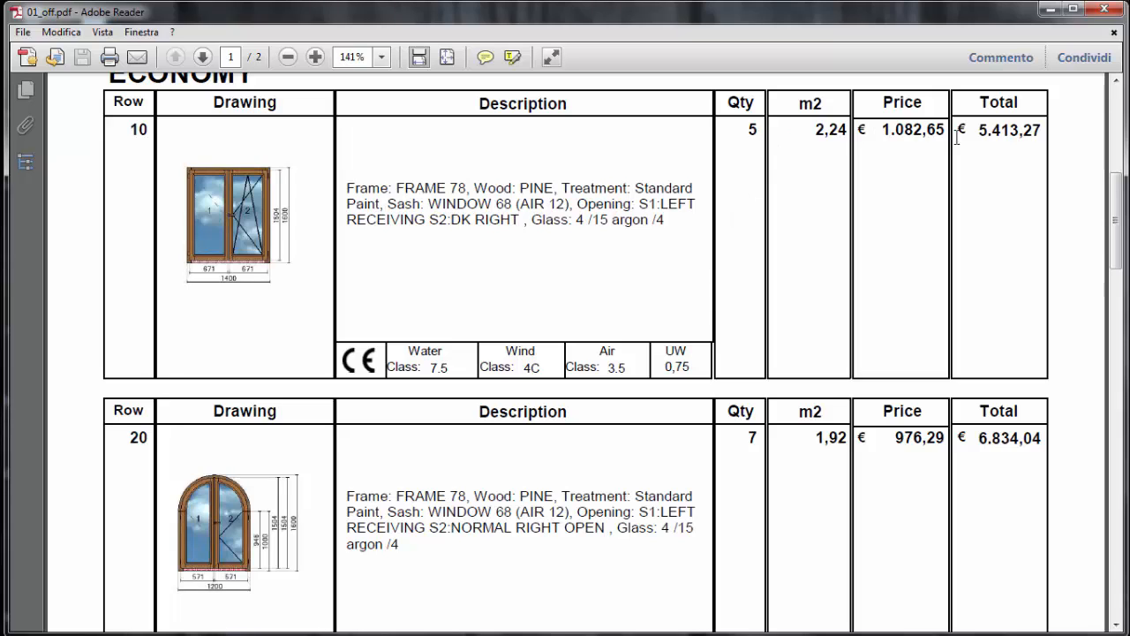
pyautogui.scroll(-4, 648, 334)
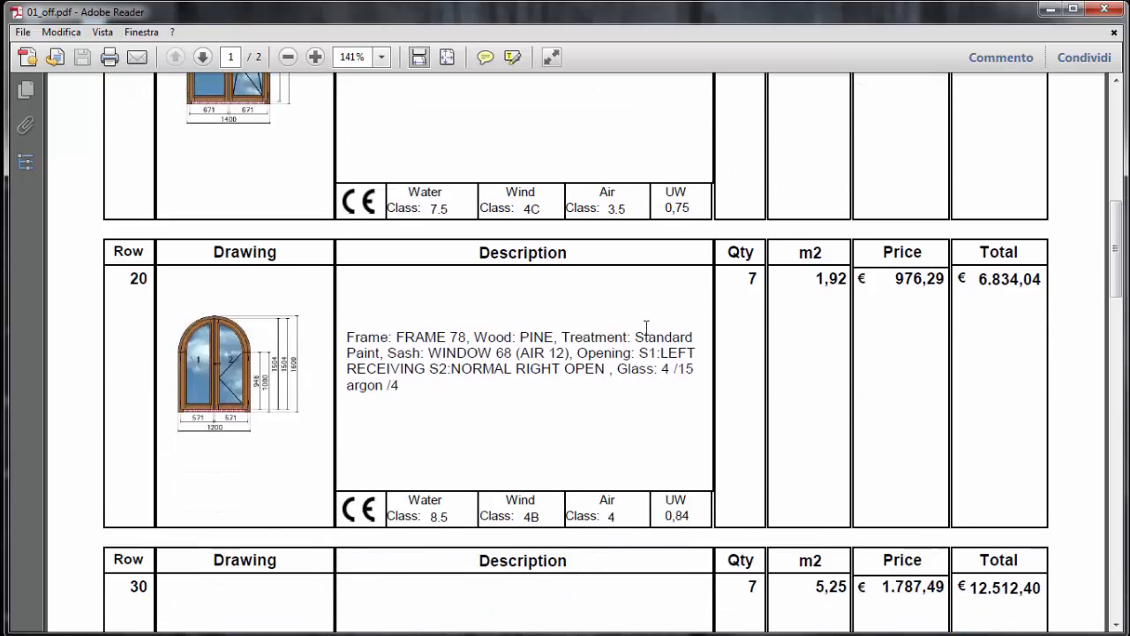
pyautogui.scroll(-1, 647, 328)
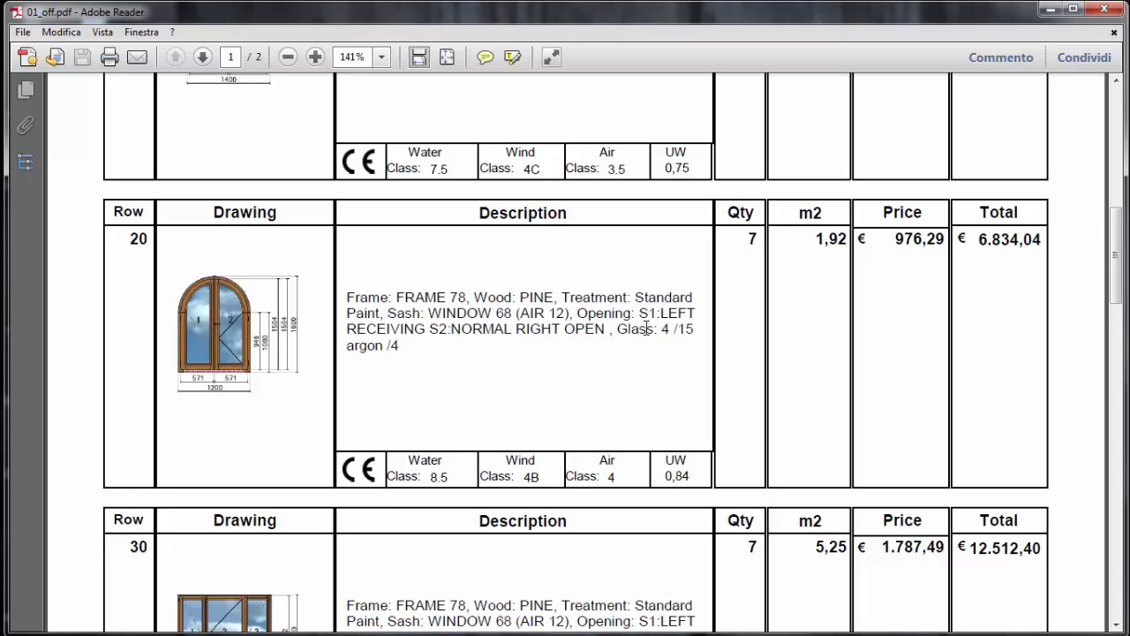
pyautogui.scroll(-5, 615, 326)
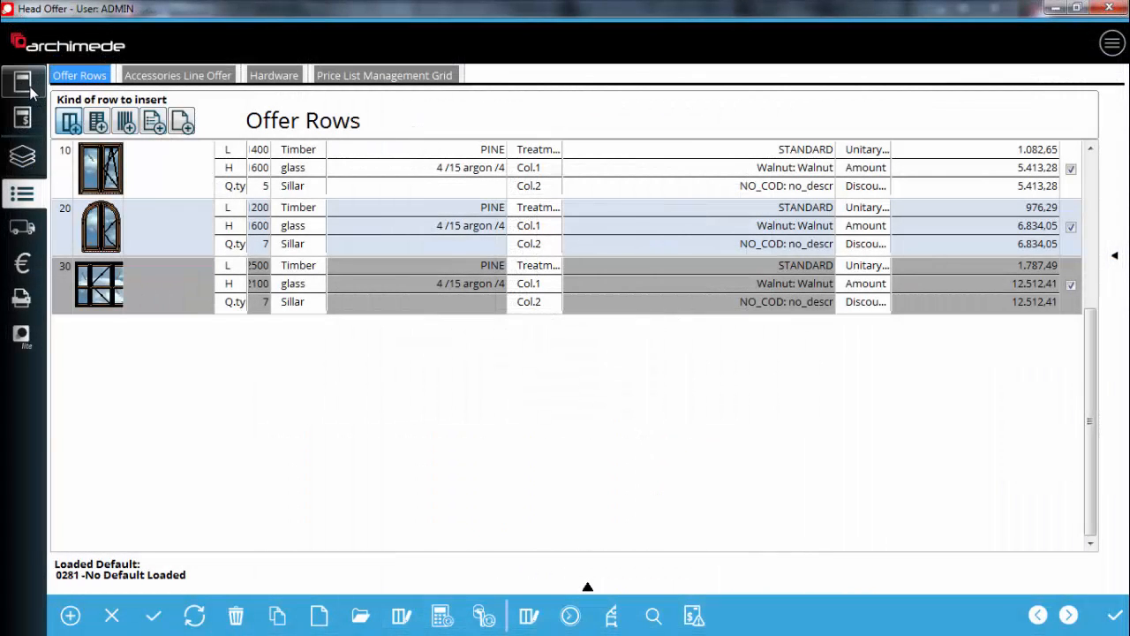
# Step: Change the offer's status to OFFER SENT in the head offer and convert the offer into an order
pyautogui.click(31, 91)
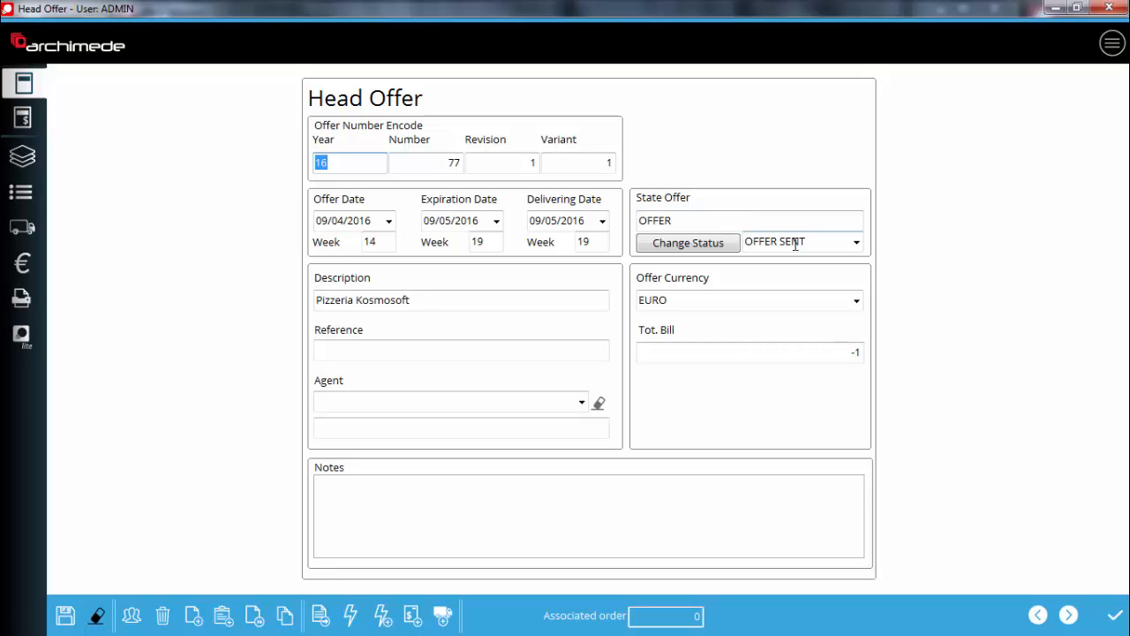
pyautogui.click(689, 243)
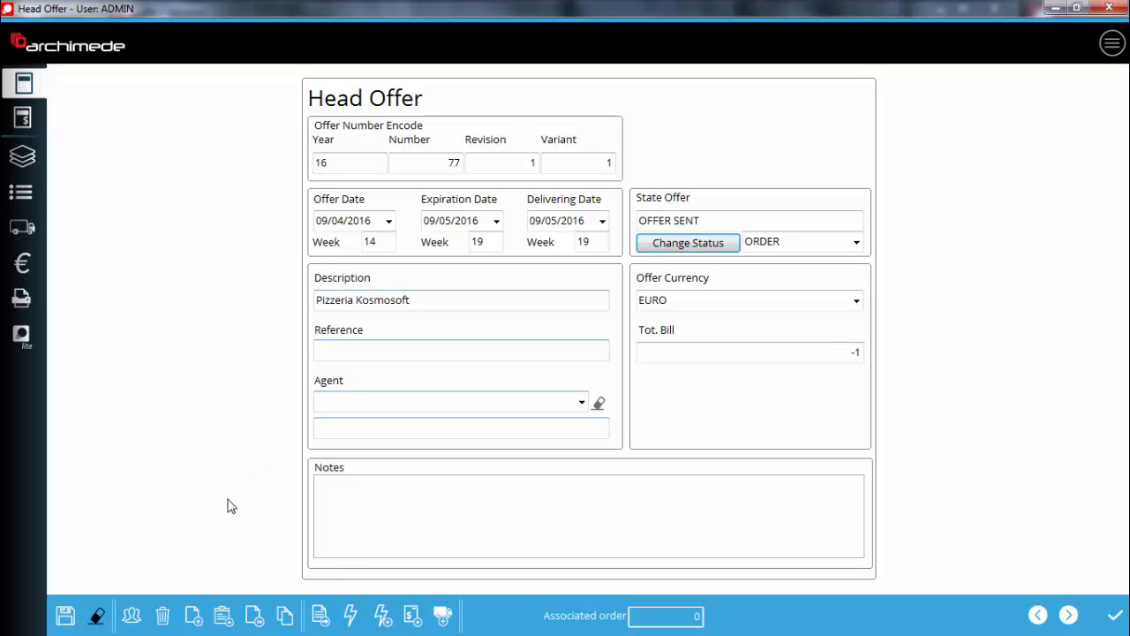
pyautogui.click(353, 615)
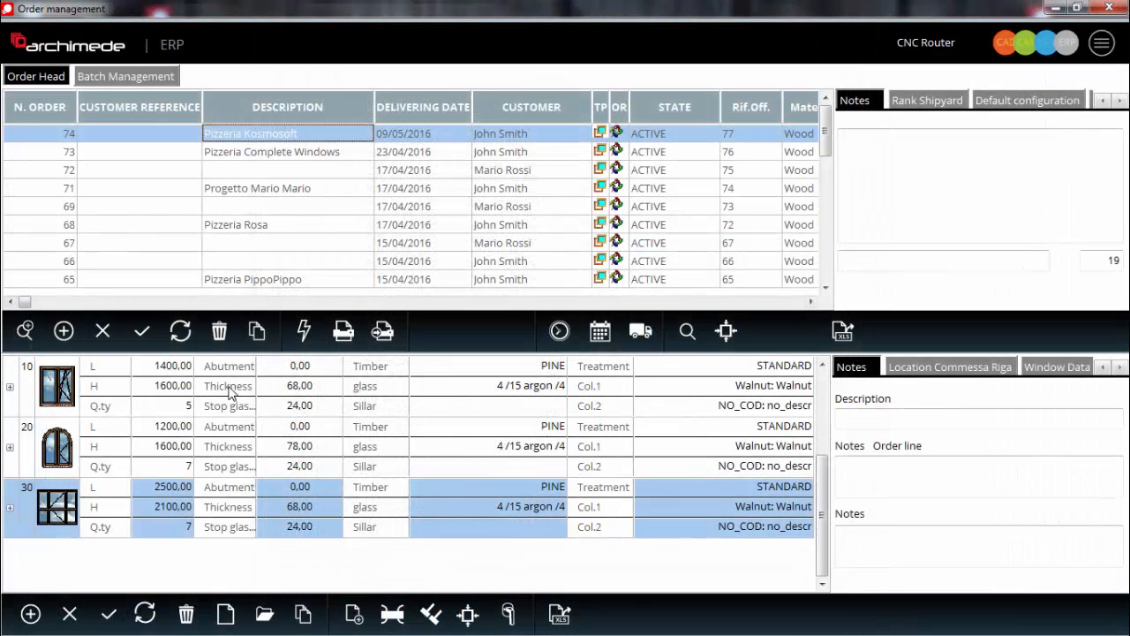
# Step: Generate the Pizzeria Kosmosoft order's Cutting phase data and preview its cutting list with the 01 - ENG - metricubi print layout
pyautogui.click(227, 408)
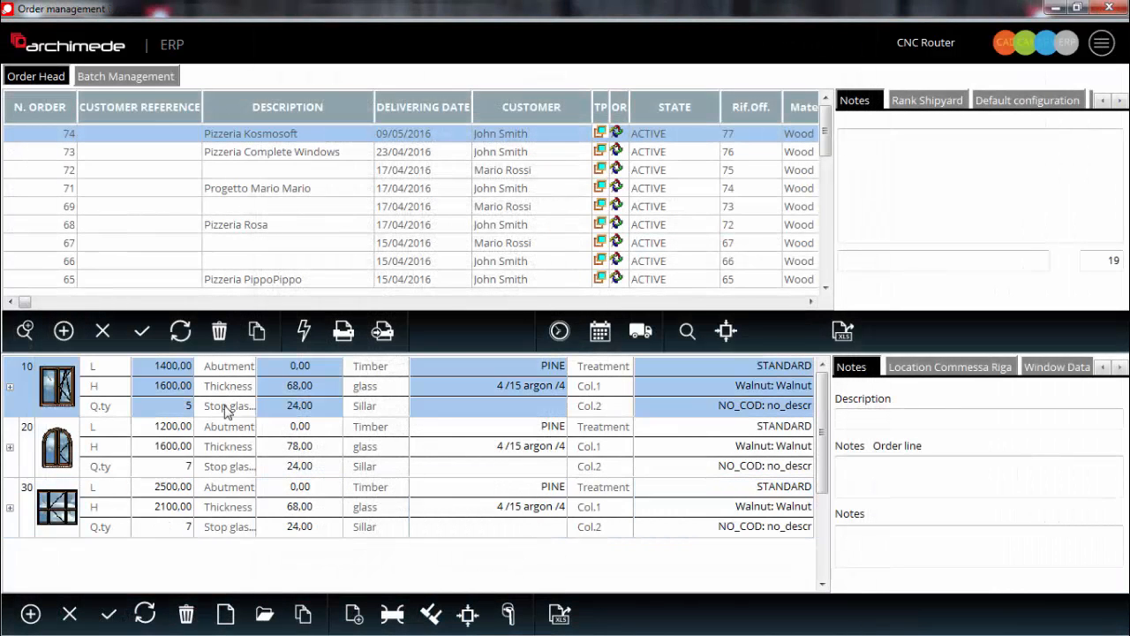
pyautogui.click(227, 452)
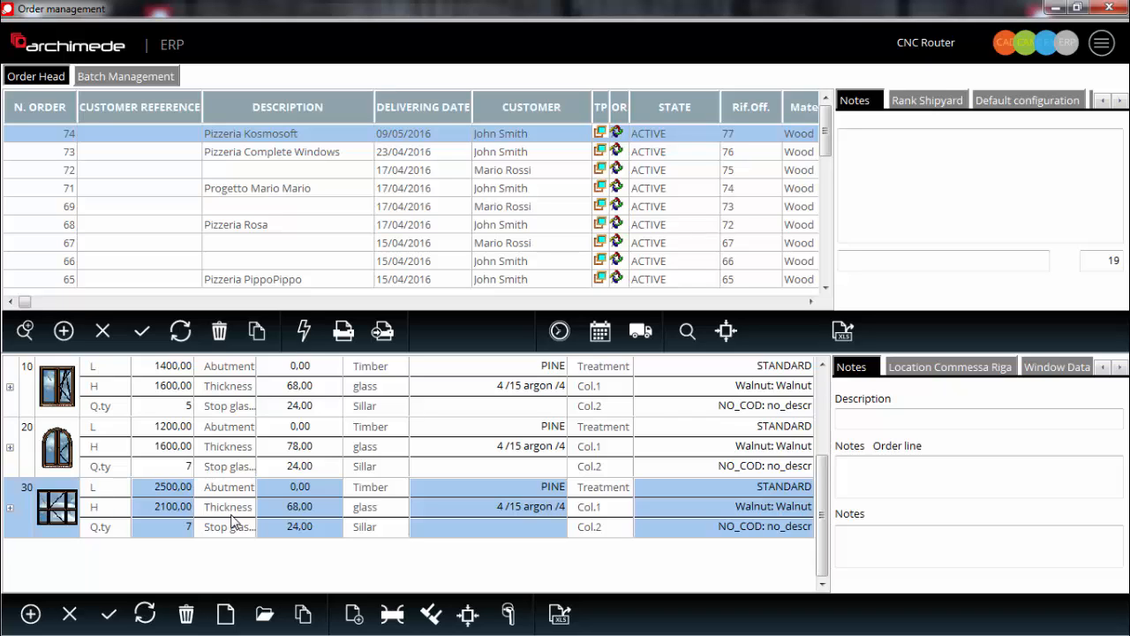
pyautogui.click(342, 332)
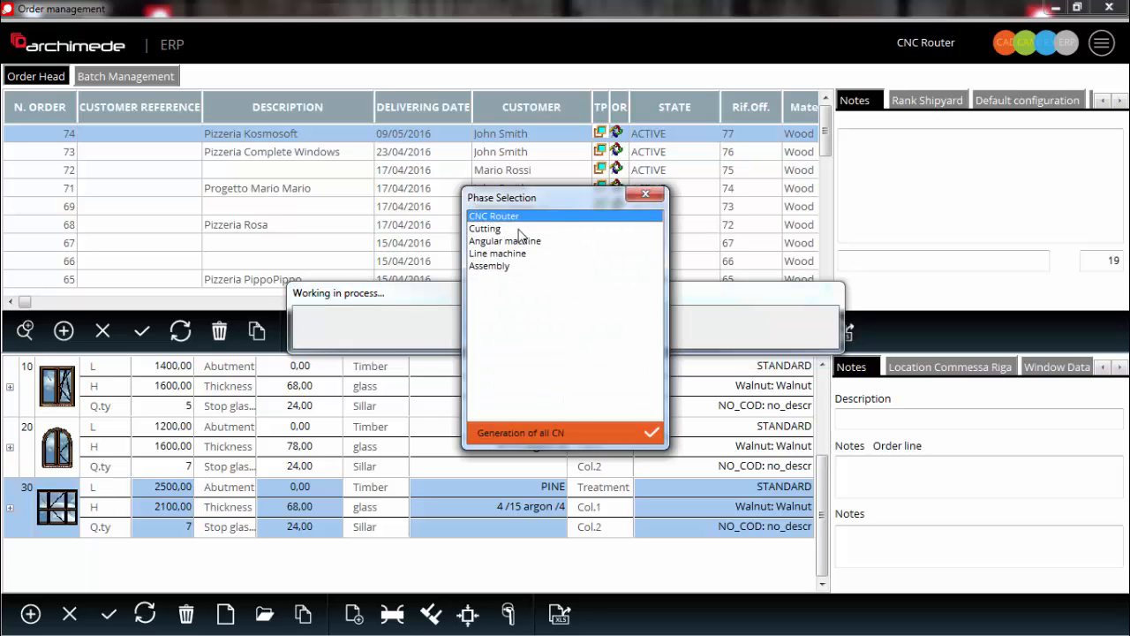
pyautogui.doubleClick(518, 229)
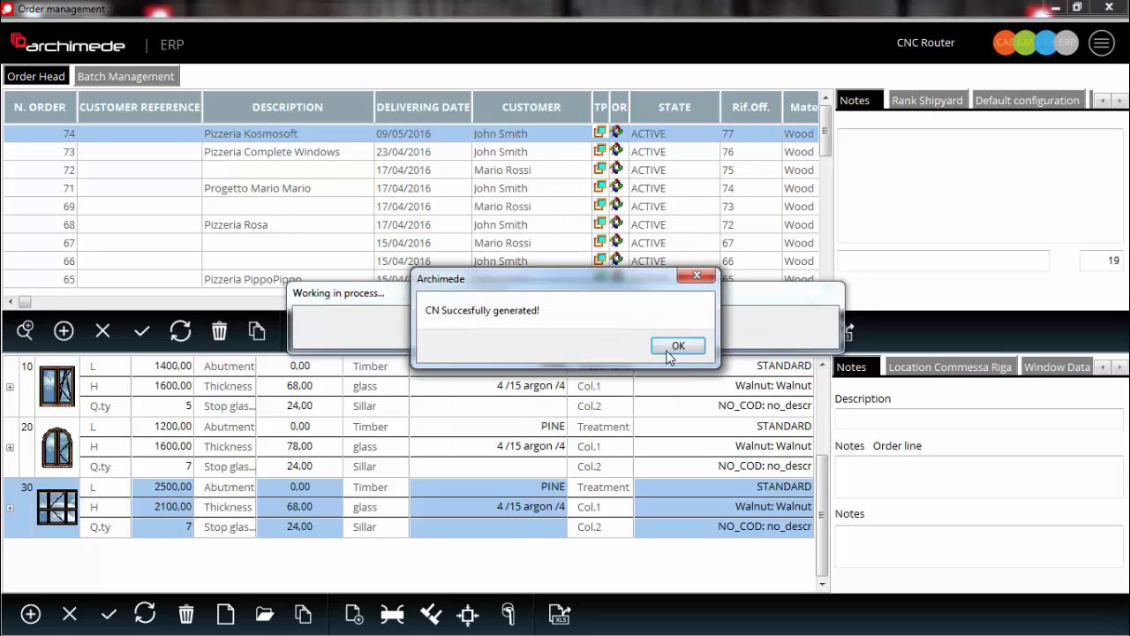
pyautogui.click(677, 346)
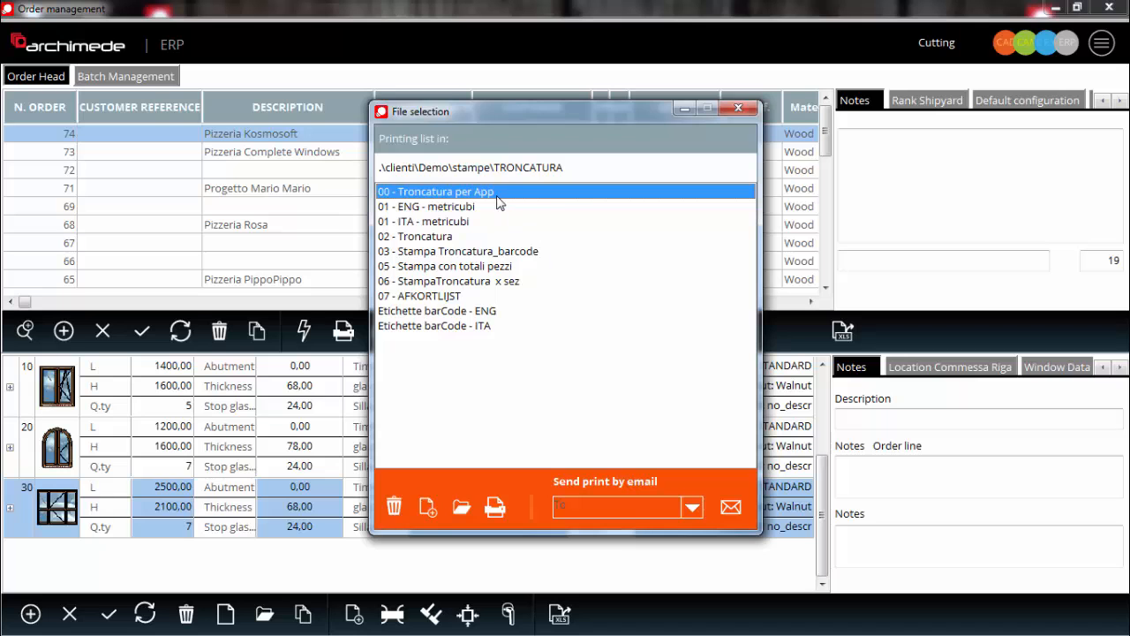
pyautogui.doubleClick(459, 207)
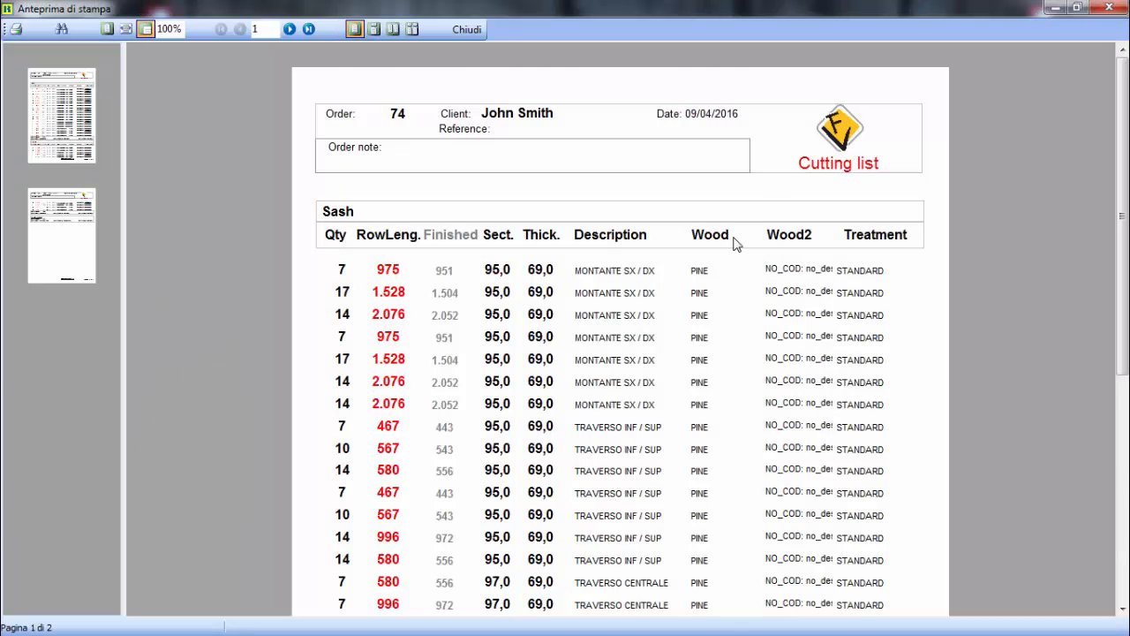
pyautogui.scroll(-5, 719, 270)
pyautogui.scroll(-5, 719, 270)
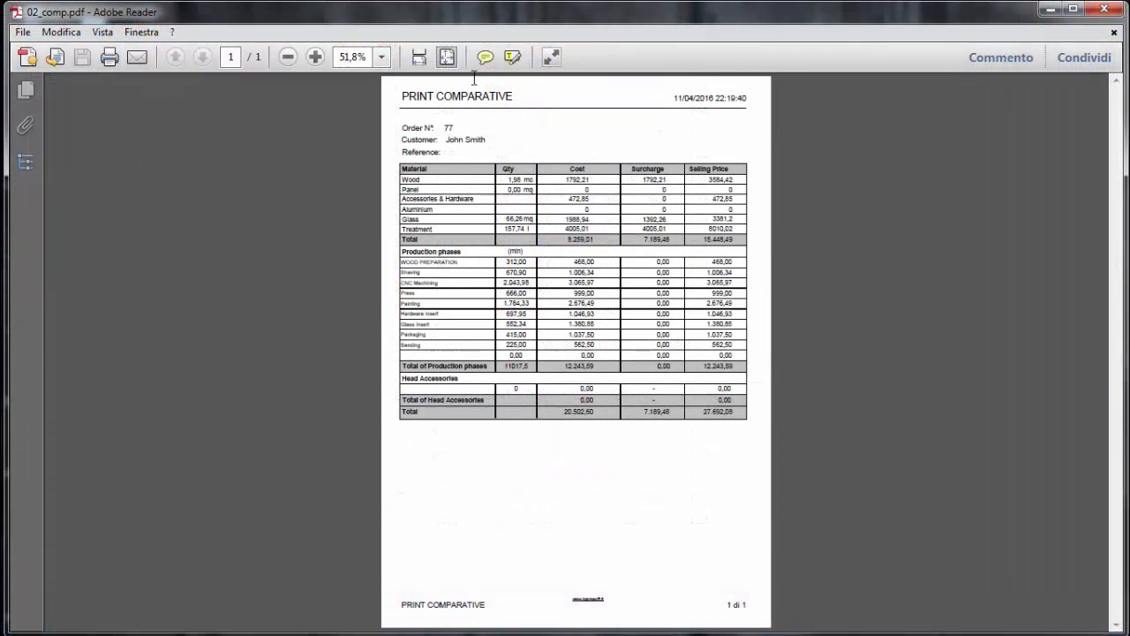
# Step: Examine the comparative print's costs, surcharges and selling prices for materials and production phases at full page width
pyautogui.click(420, 56)
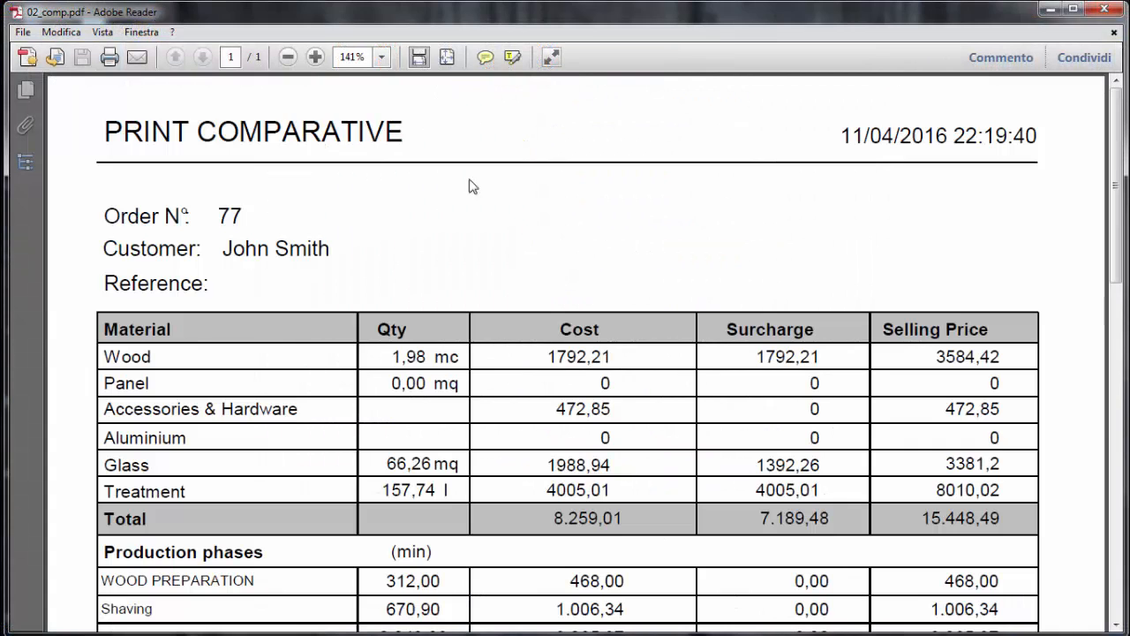
pyautogui.scroll(-1, 497, 242)
pyautogui.scroll(-3, 500, 245)
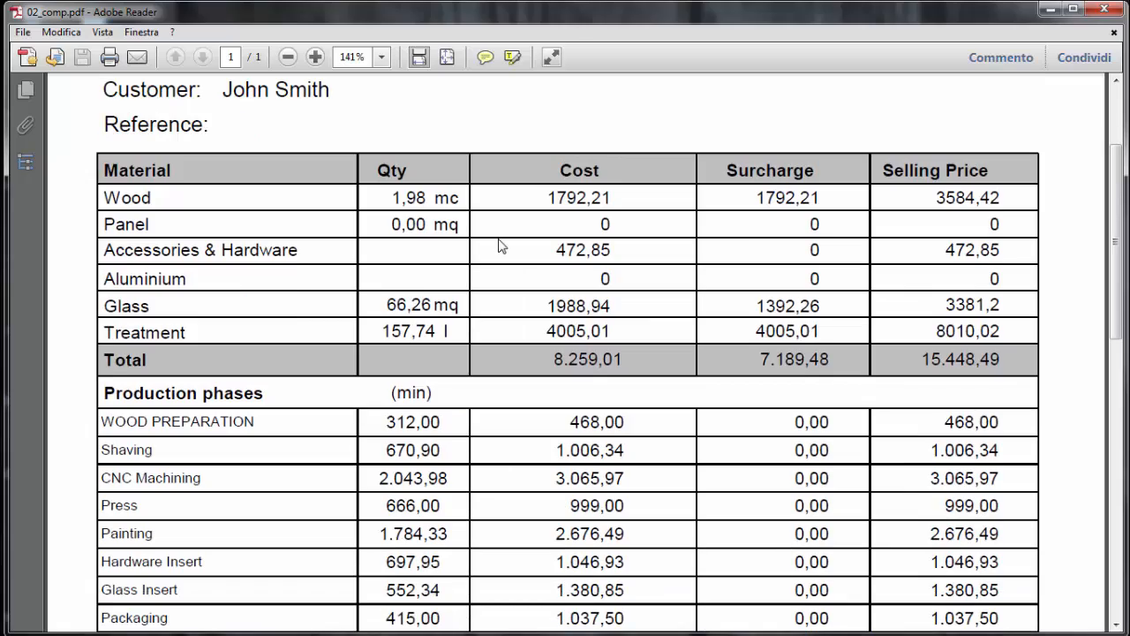
pyautogui.scroll(-3, 498, 244)
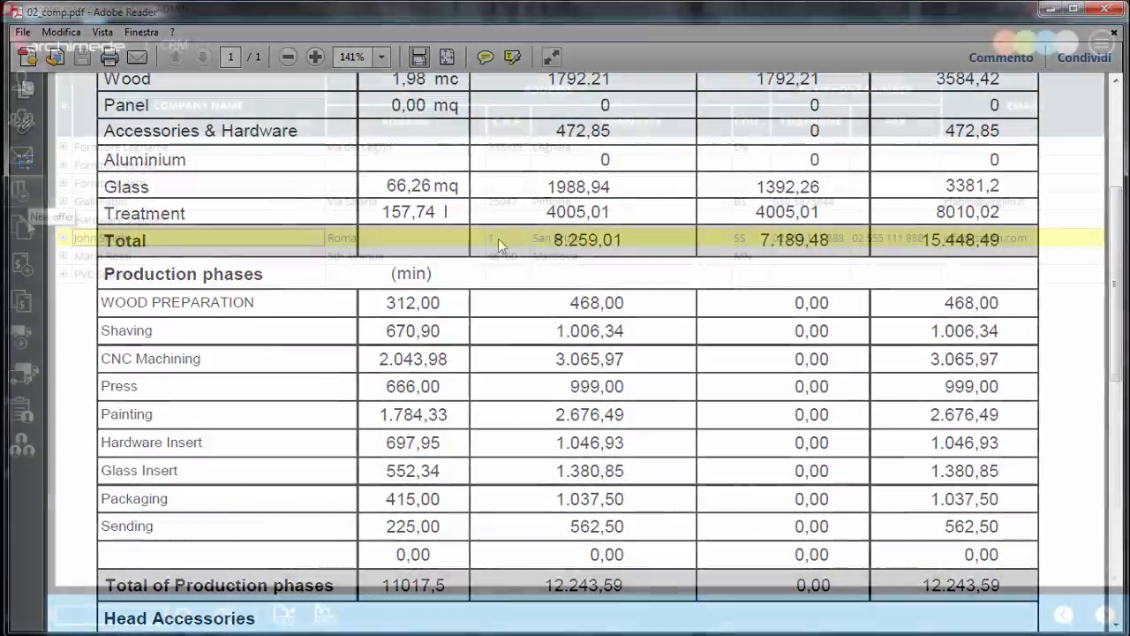